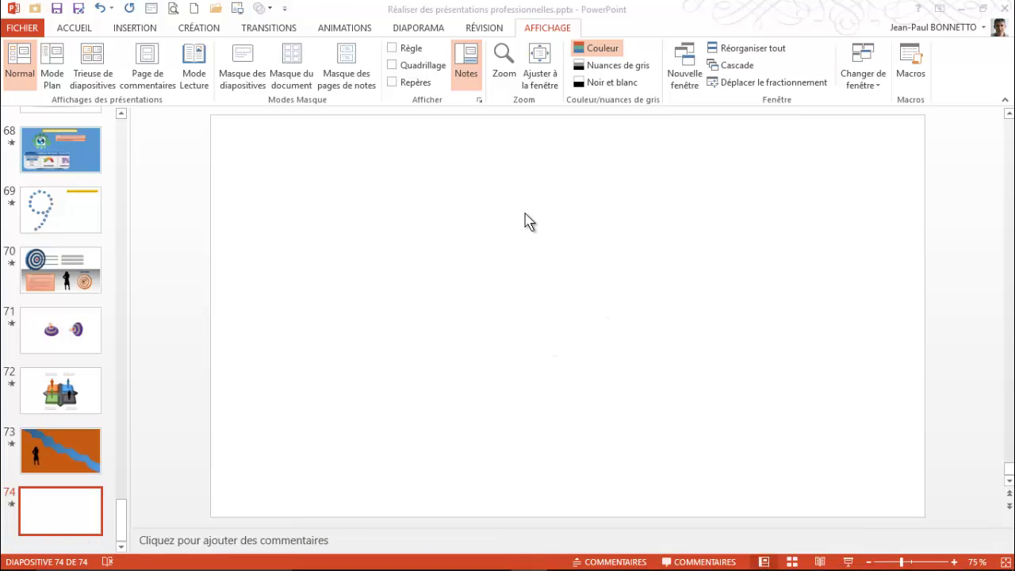
# Step: Switch the ribbon to the INSERTION commands for blank slide 74
pyautogui.click(139, 32)
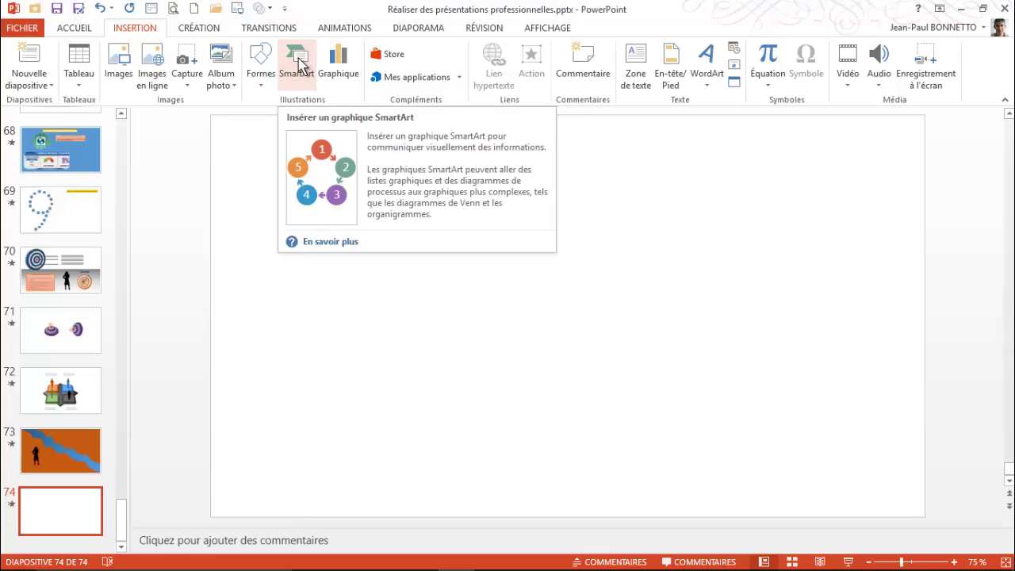
# Step: Insert a Venn empilé SmartArt from the Relation category, giving four nested circles
pyautogui.click(299, 65)
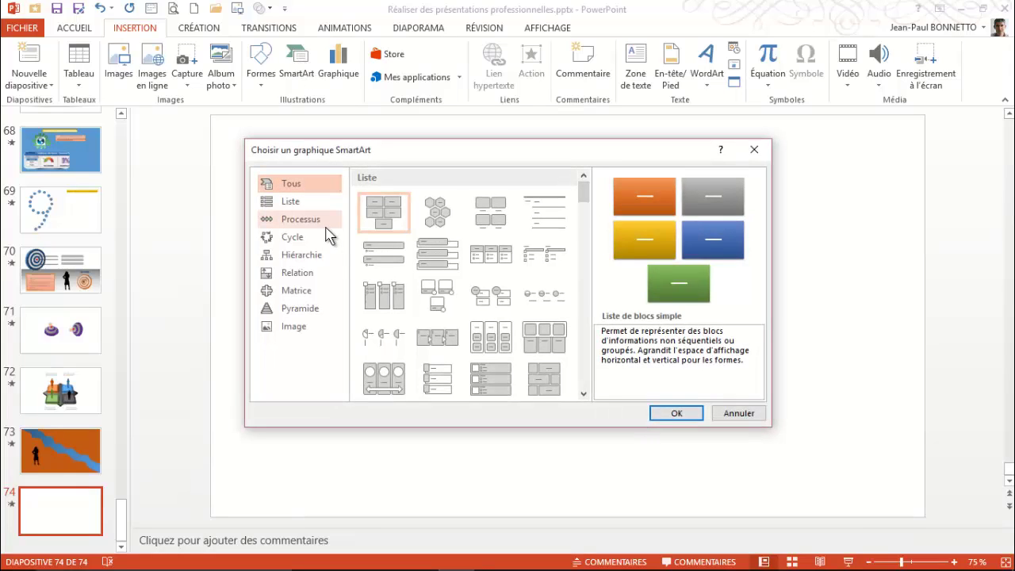
pyautogui.click(292, 277)
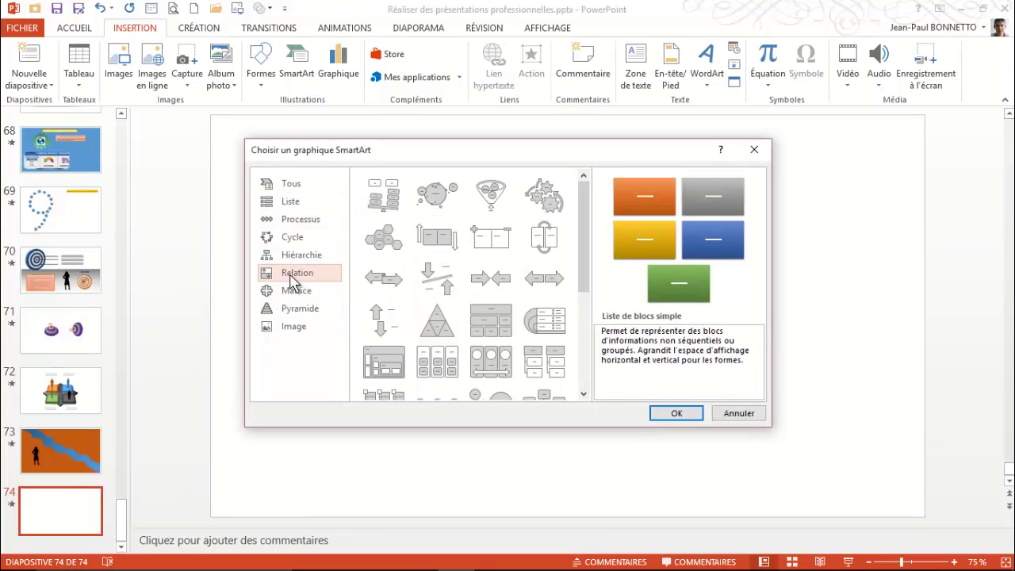
pyautogui.moveTo(587, 248); pyautogui.dragTo(590, 341)
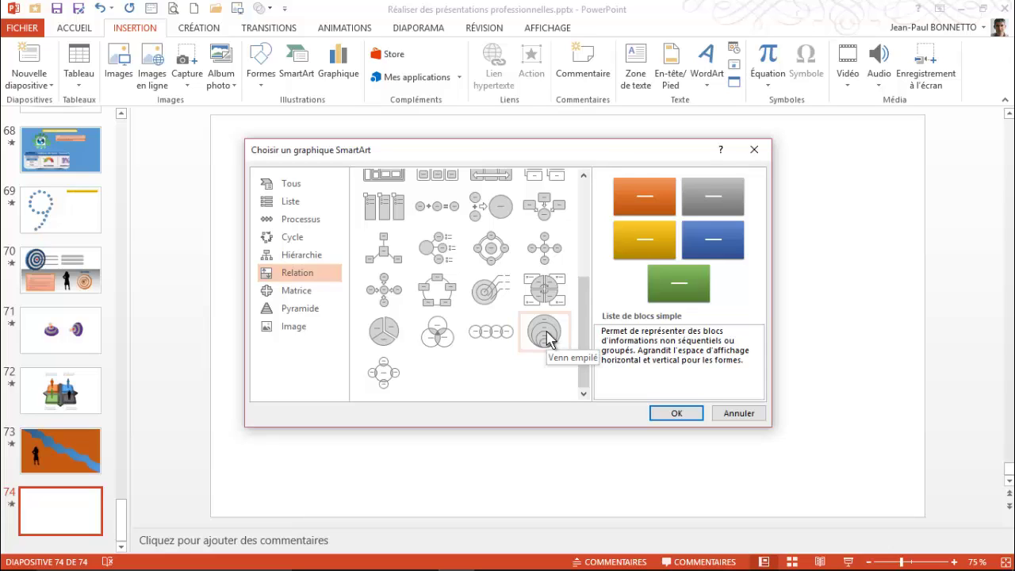
pyautogui.click(545, 333)
pyautogui.click(676, 413)
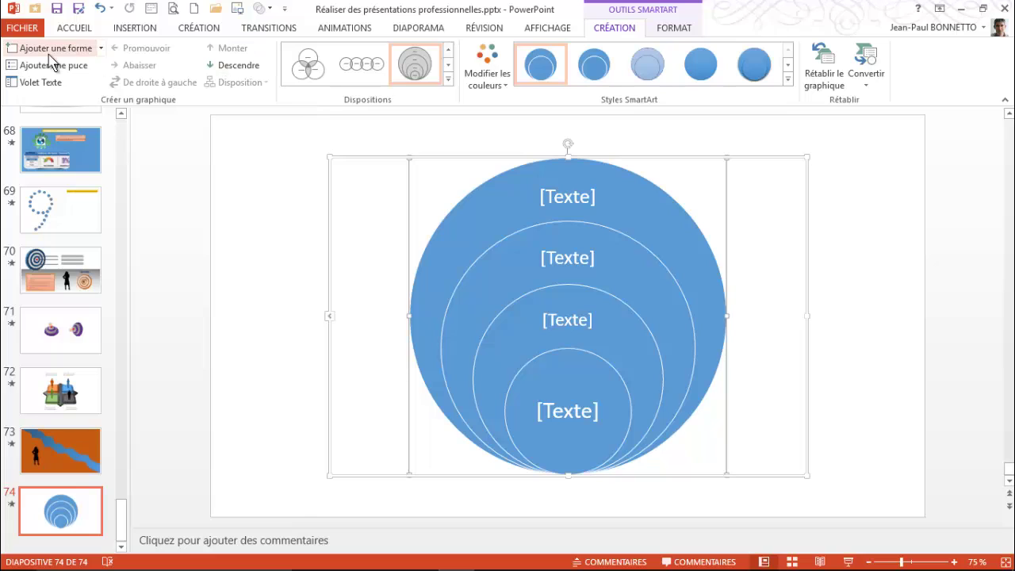
# Step: Add three empty bullets after the fourth in the text outline, giving seven nested circles
pyautogui.click(32, 83)
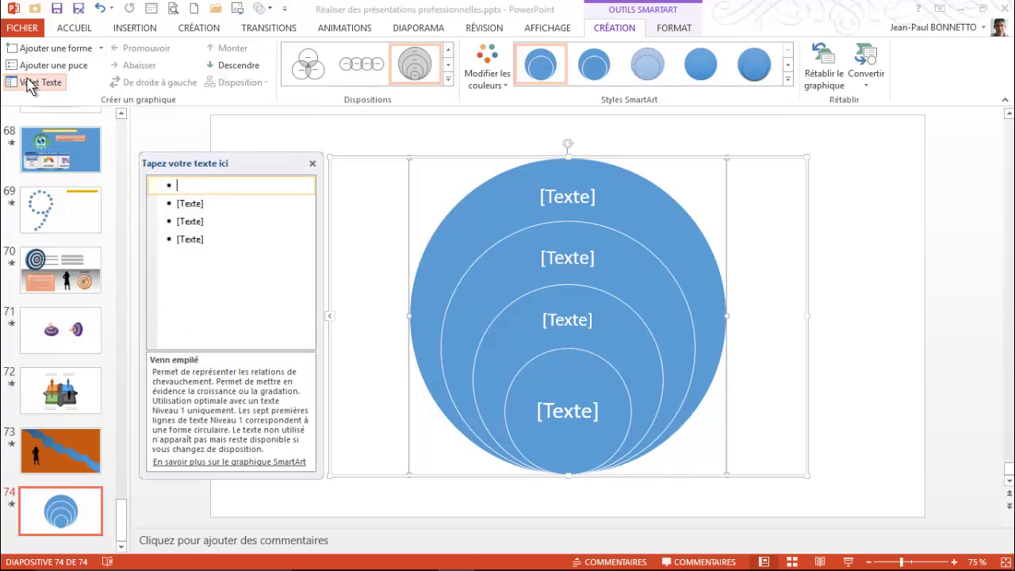
pyautogui.click(212, 239)
pyautogui.press('Return')
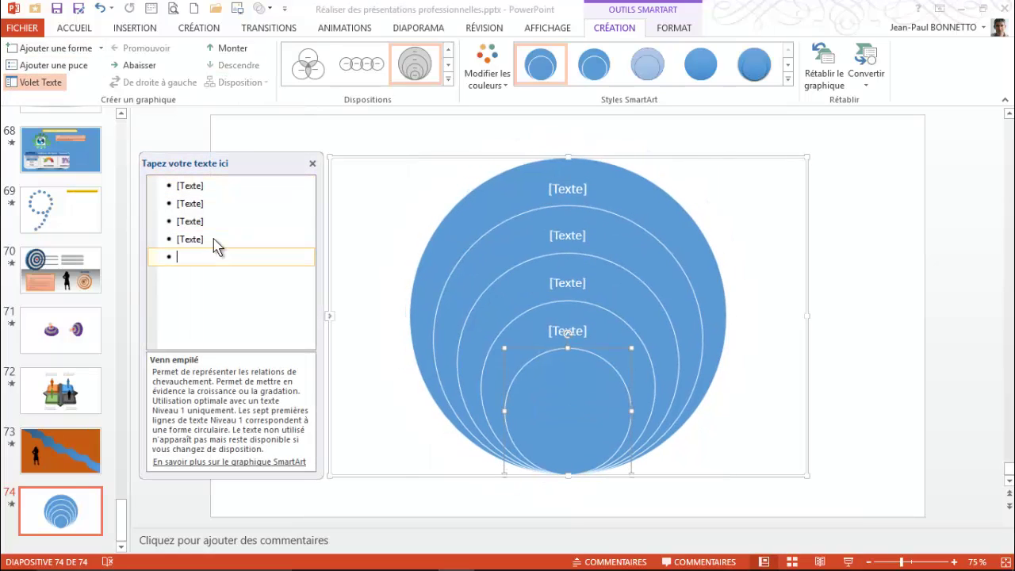
pyautogui.press('Return')
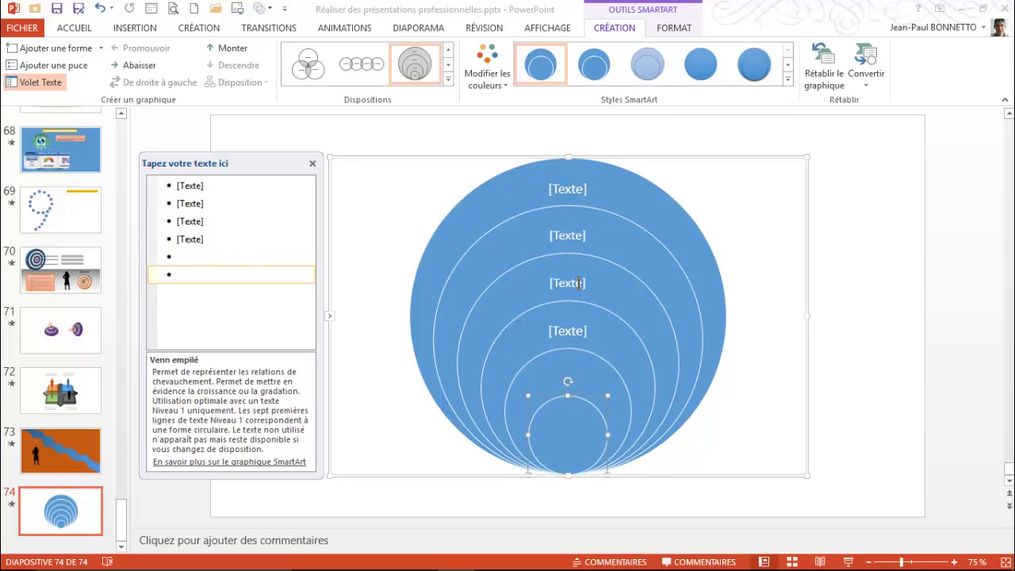
pyautogui.press('Return')
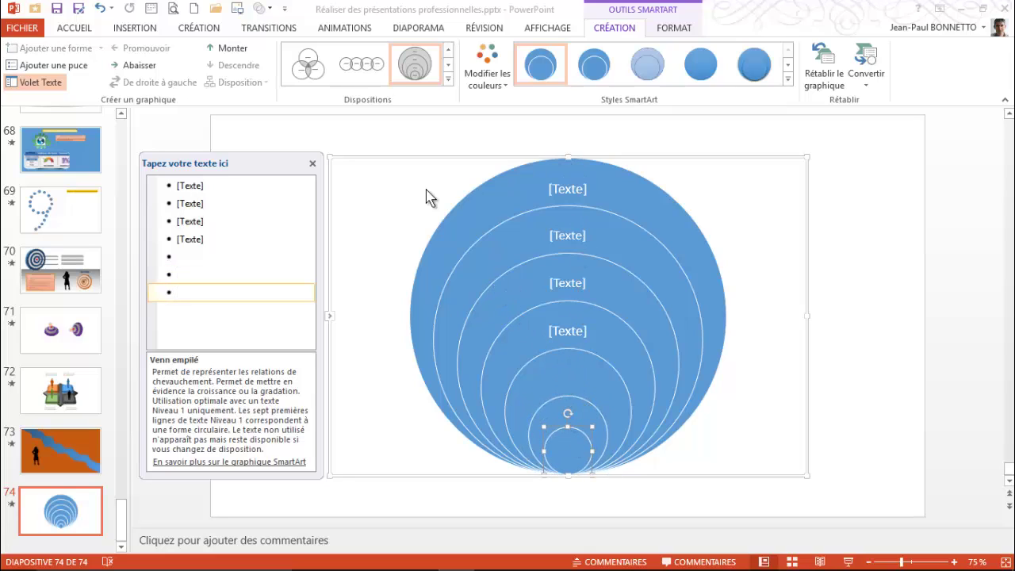
pyautogui.click(312, 164)
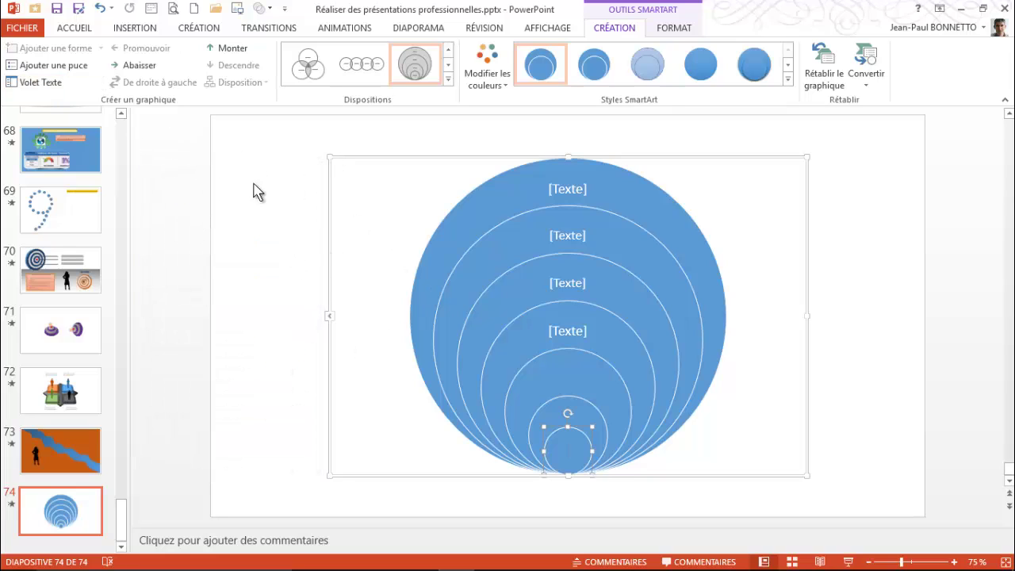
pyautogui.click(444, 160)
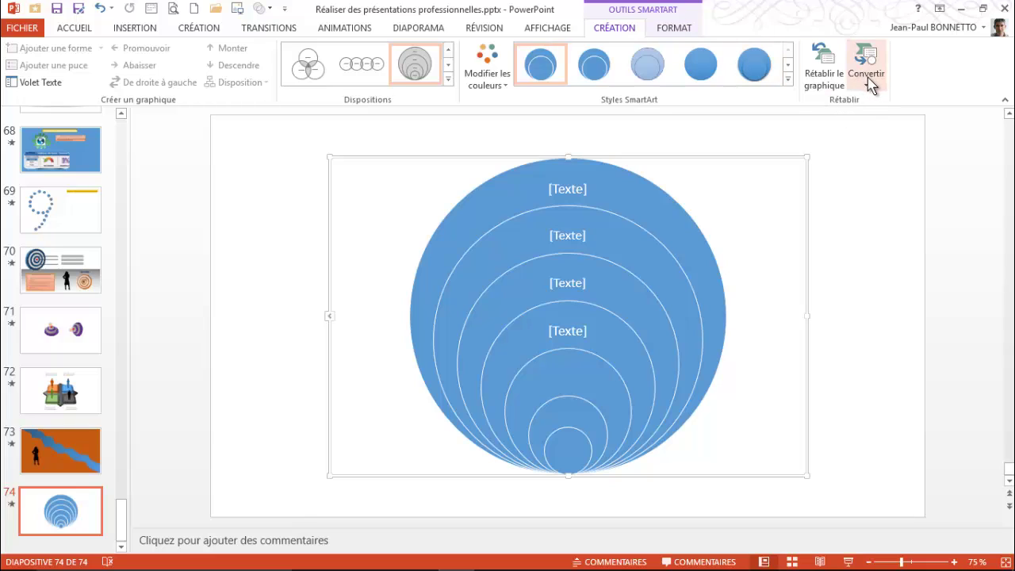
# Step: Convert the SmartArt to shapes and ungroup them into seven separate circles
pyautogui.click(867, 77)
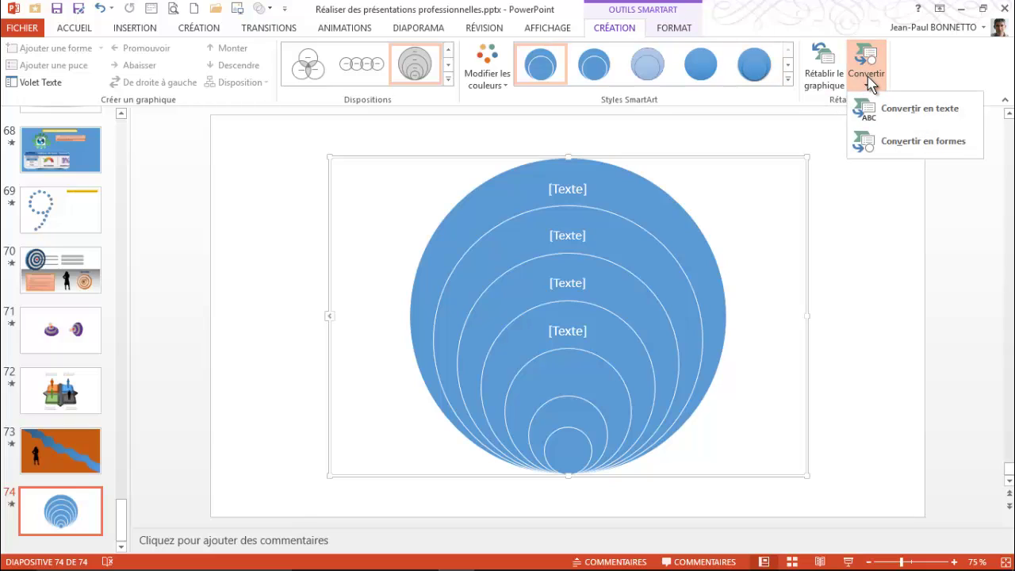
pyautogui.click(928, 142)
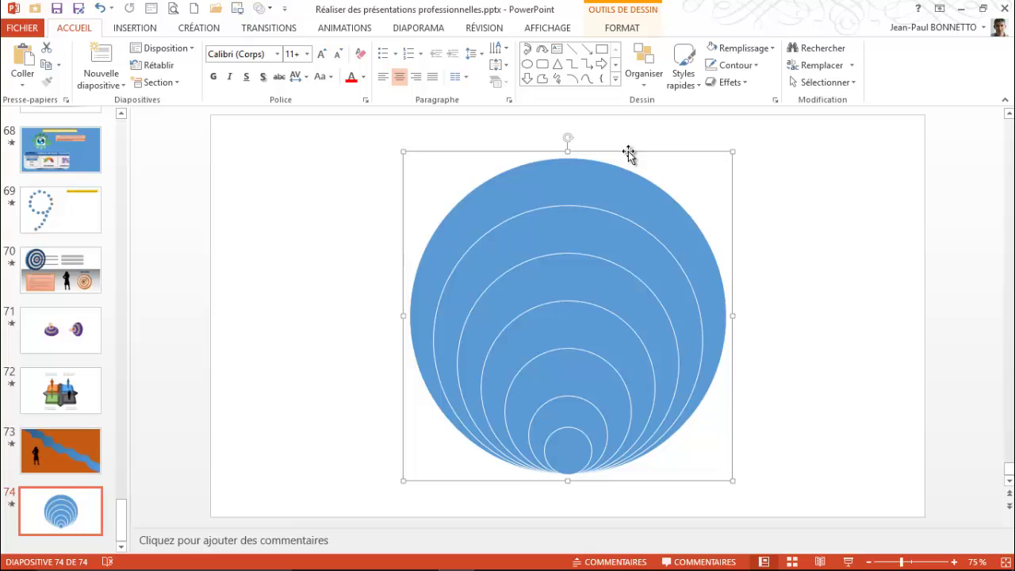
pyautogui.rightClick(591, 206)
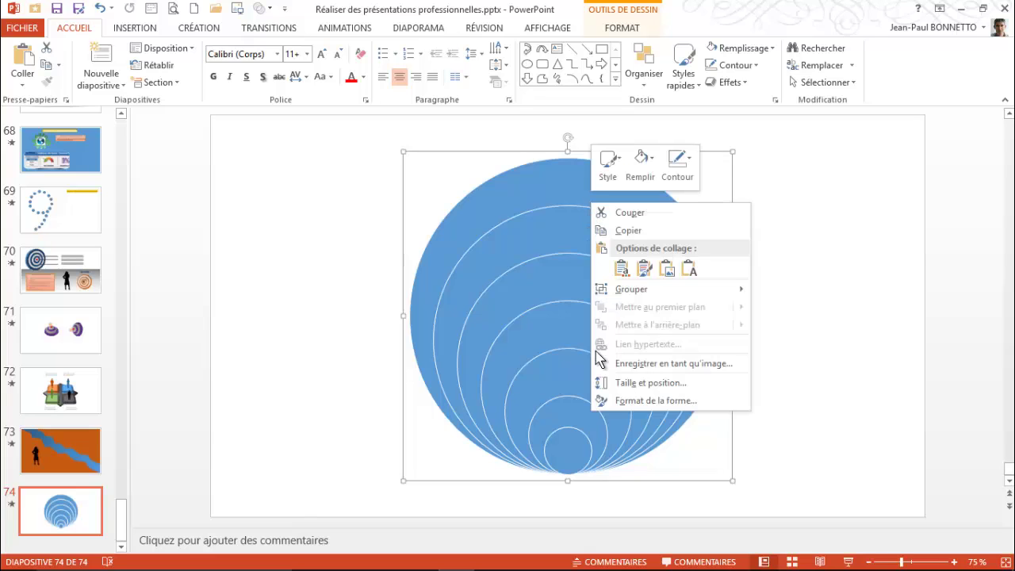
pyautogui.moveTo(631, 289)
pyautogui.click(789, 325)
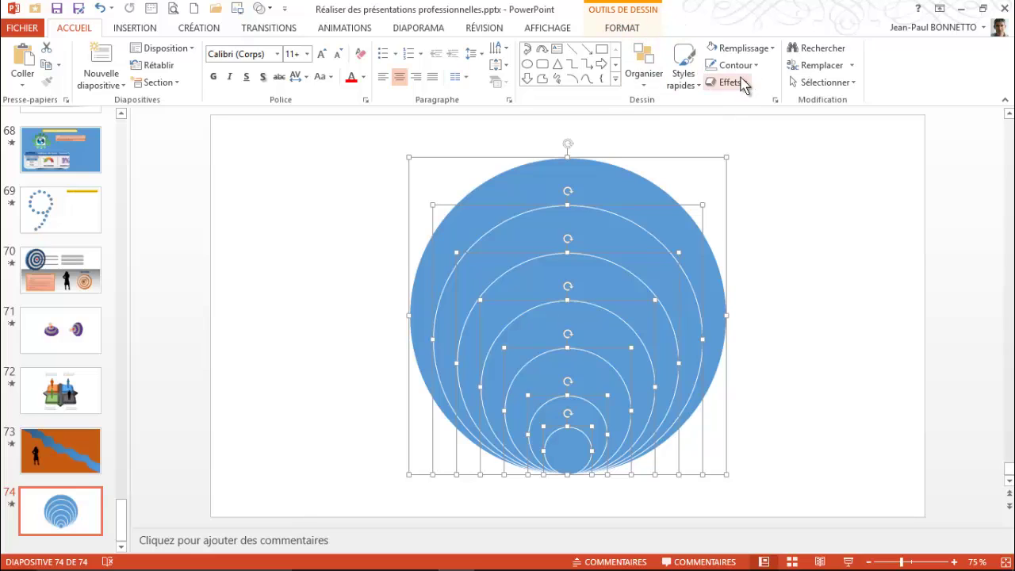
# Step: Align the seven circles with Aligner au milieu so they become concentric rings
pyautogui.click(616, 27)
pyautogui.click(826, 50)
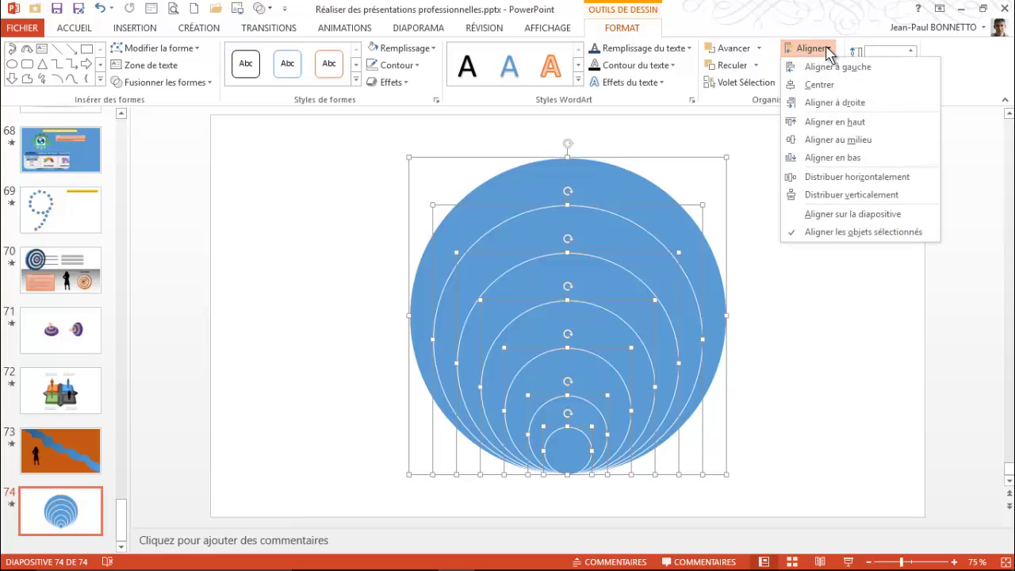
pyautogui.click(829, 139)
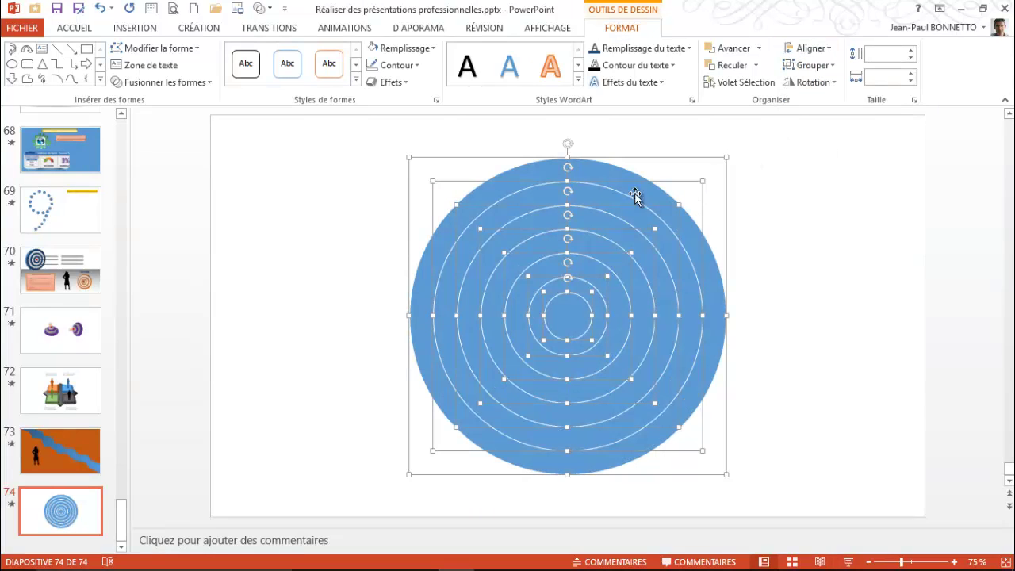
pyautogui.click(791, 279)
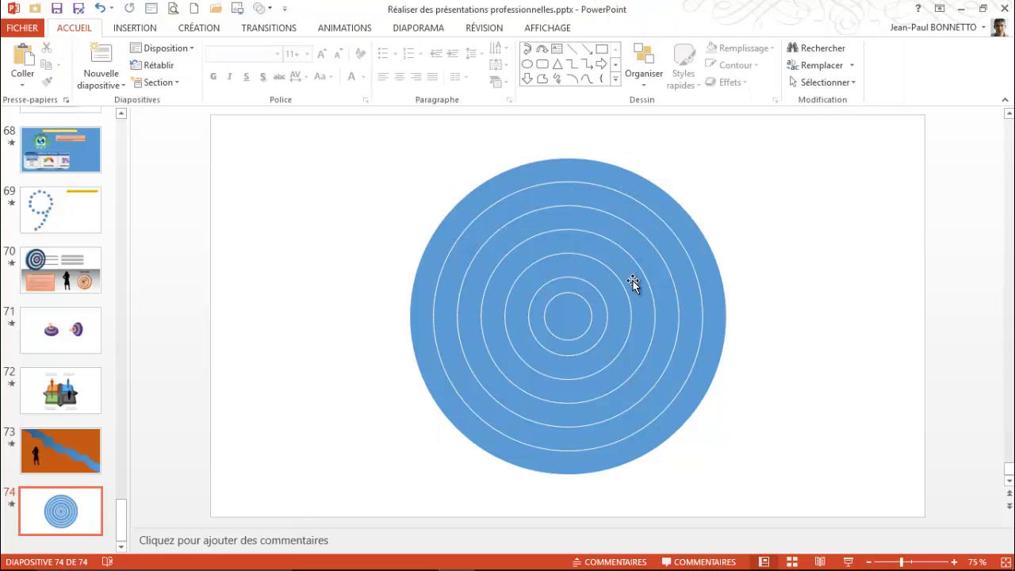
pyautogui.click(625, 185)
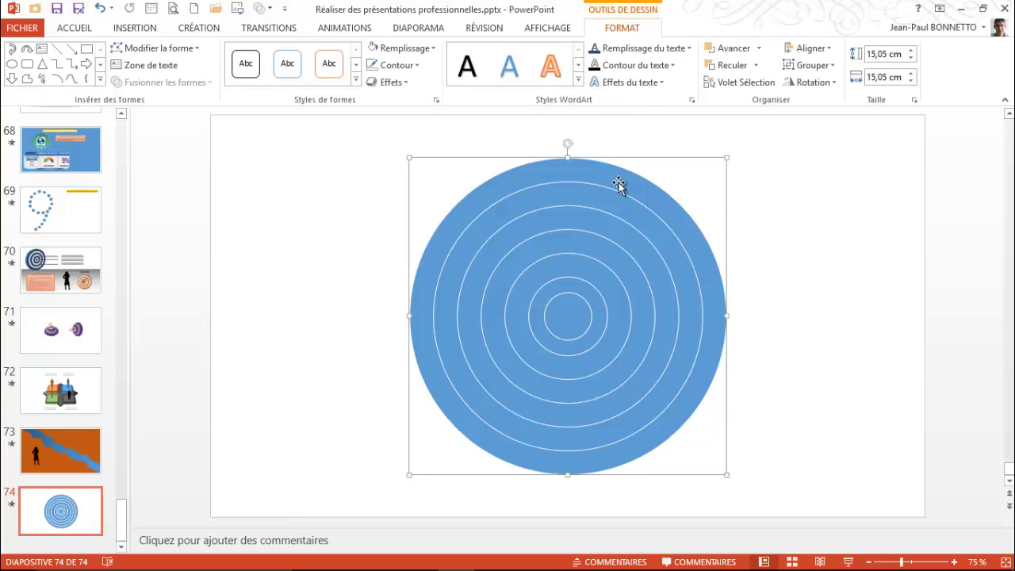
# Step: Fill the rings alternately dark orange and white, then marquee-select all of them
pyautogui.click(434, 52)
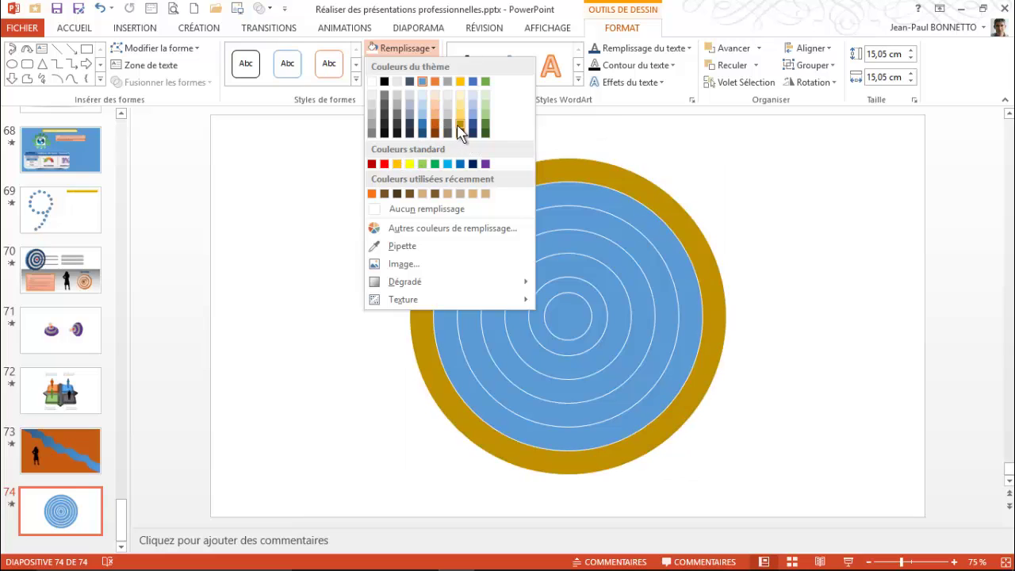
pyautogui.click(436, 124)
pyautogui.click(595, 199)
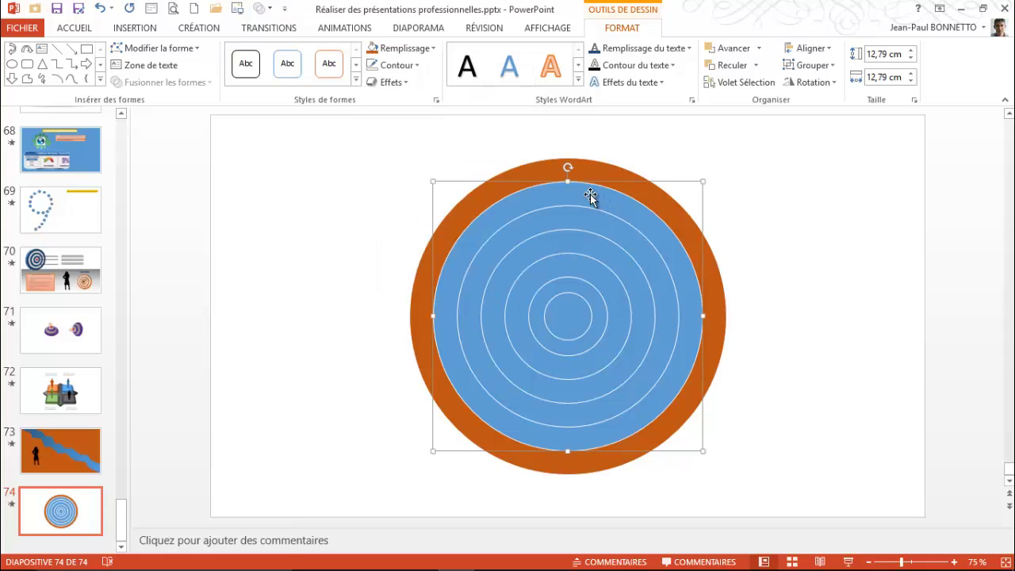
pyautogui.click(414, 48)
pyautogui.click(381, 79)
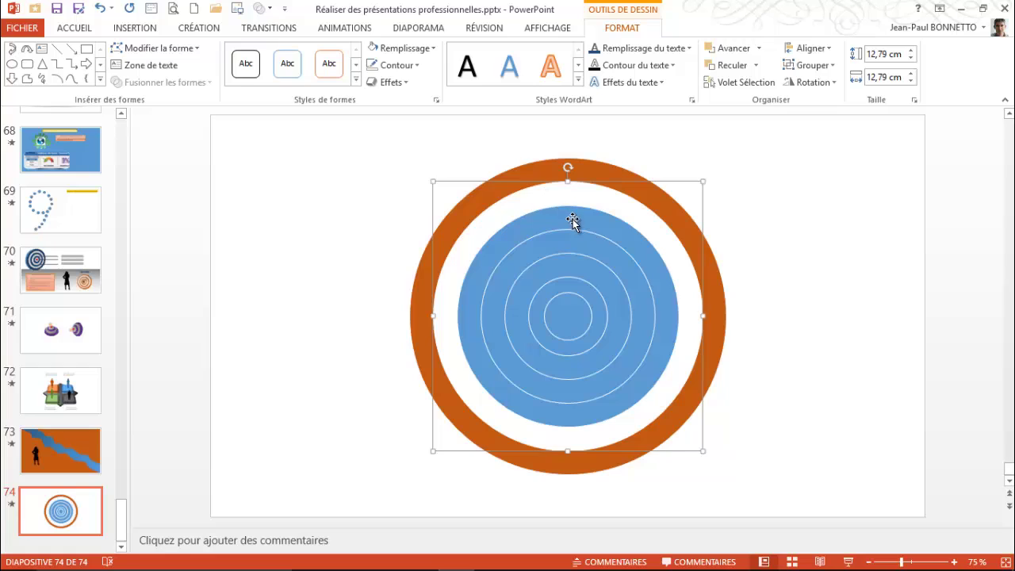
pyautogui.click(572, 220)
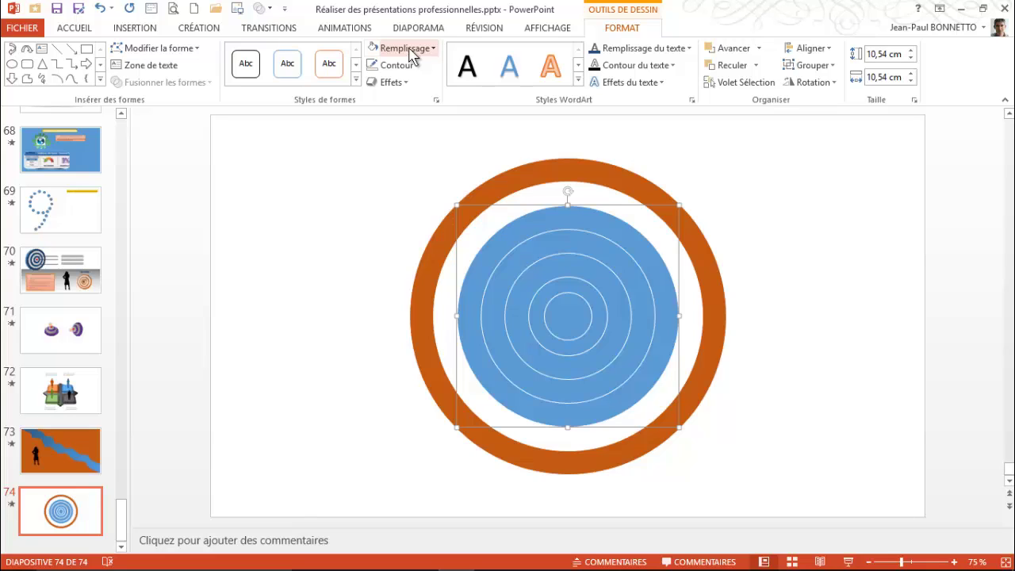
pyautogui.moveTo(302, 127); pyautogui.dragTo(807, 519)
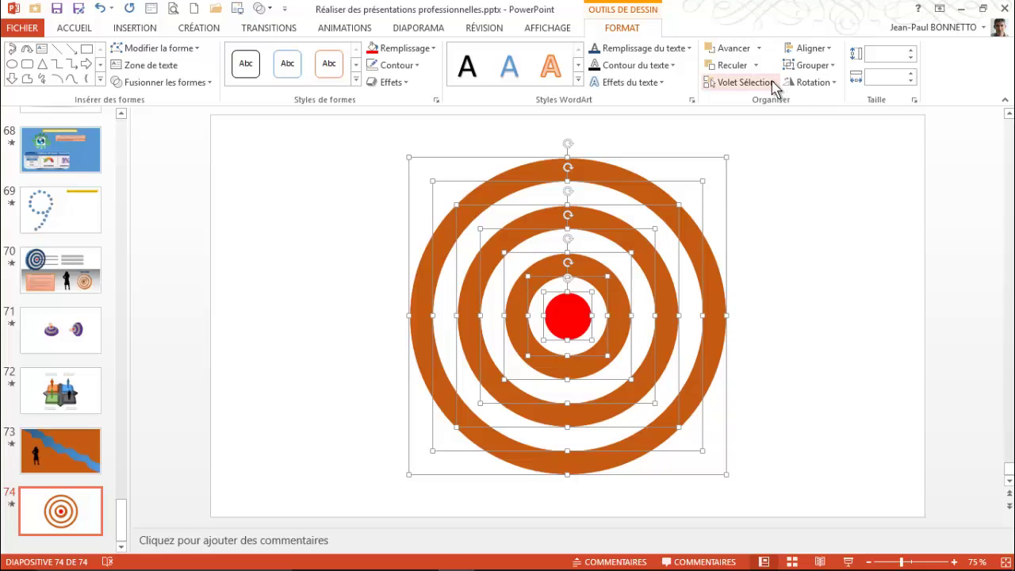
# Step: Group the seven selected rings into one 15,05 × 15,05 cm object
pyautogui.click(829, 66)
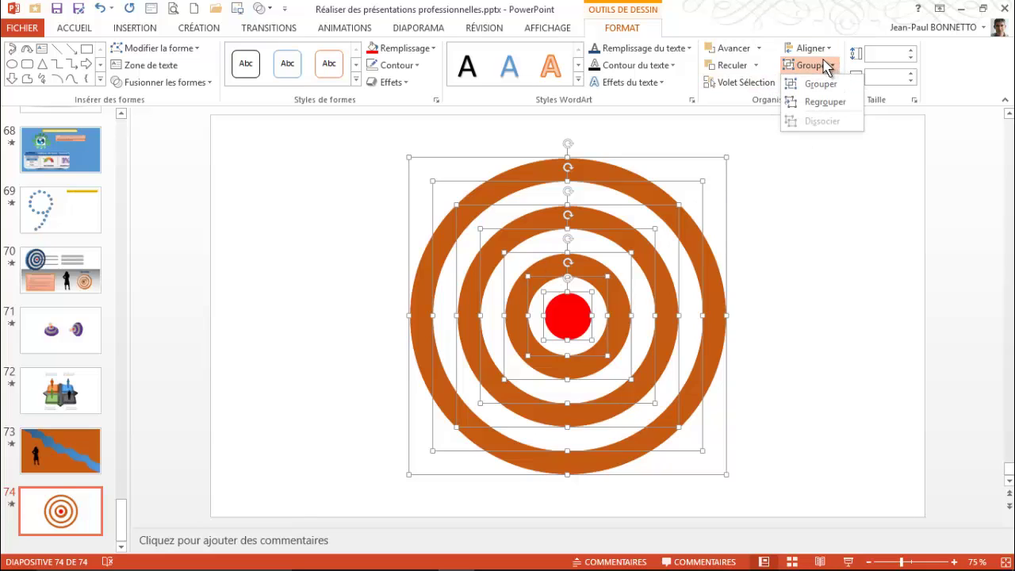
pyautogui.click(820, 84)
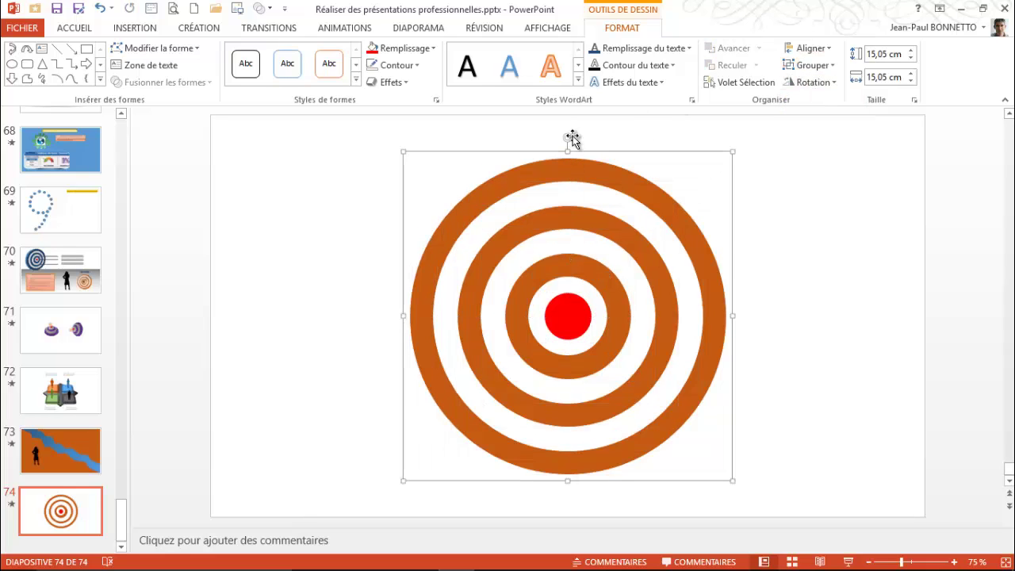
pyautogui.click(393, 82)
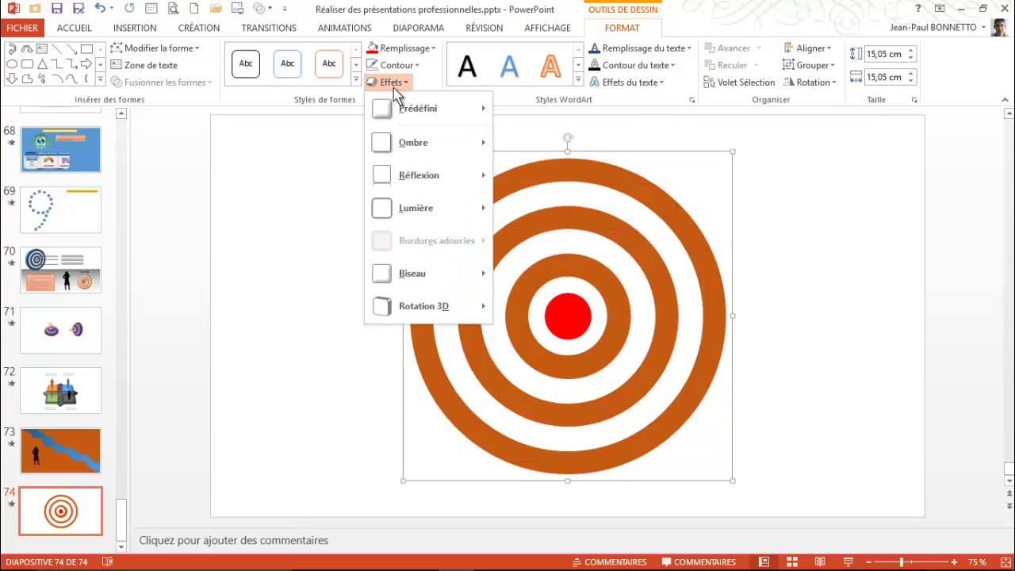
pyautogui.moveTo(418, 108)
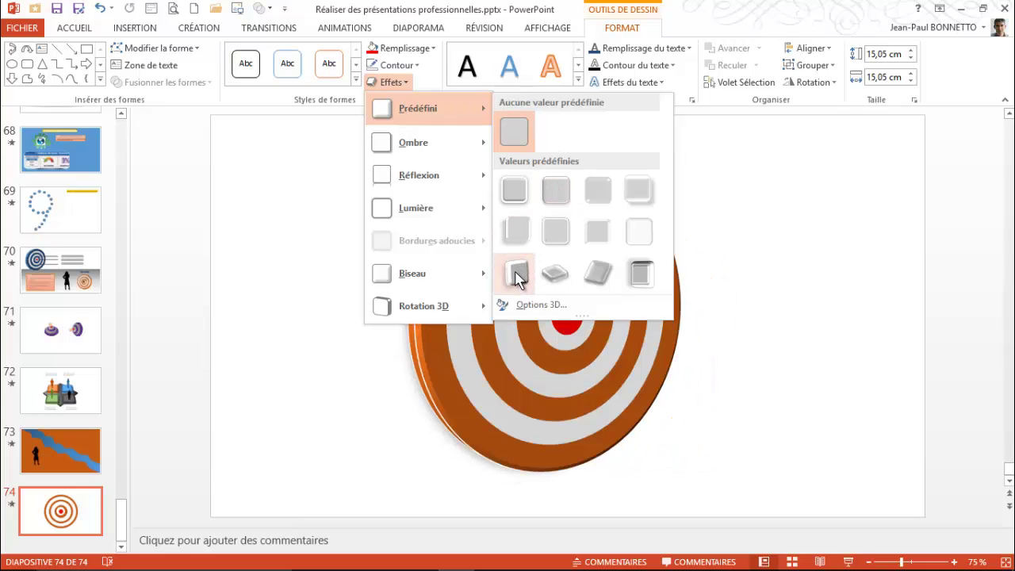
# Step: Give the grouped target a tilted 3D preset effect
pyautogui.click(516, 278)
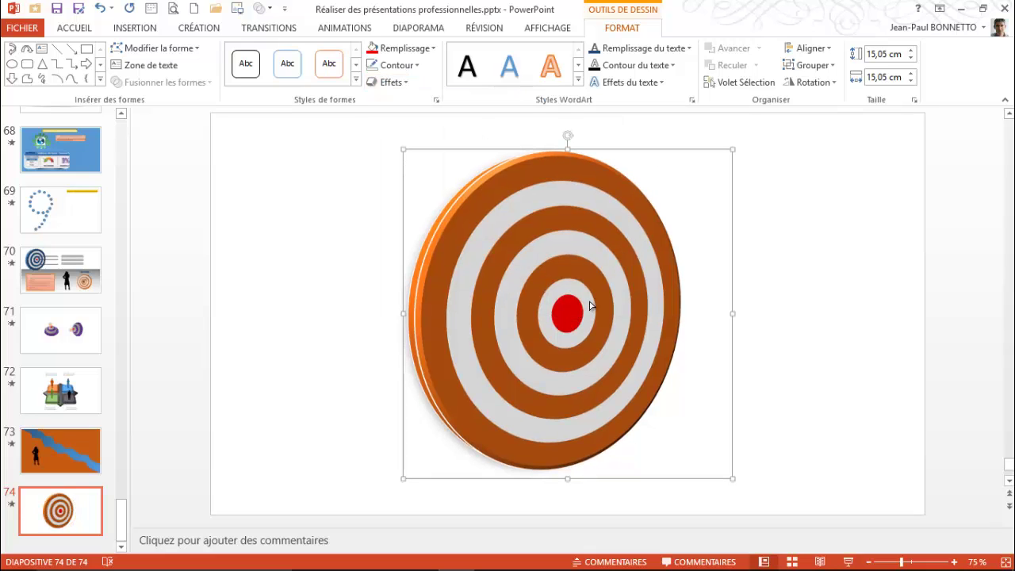
pyautogui.click(815, 307)
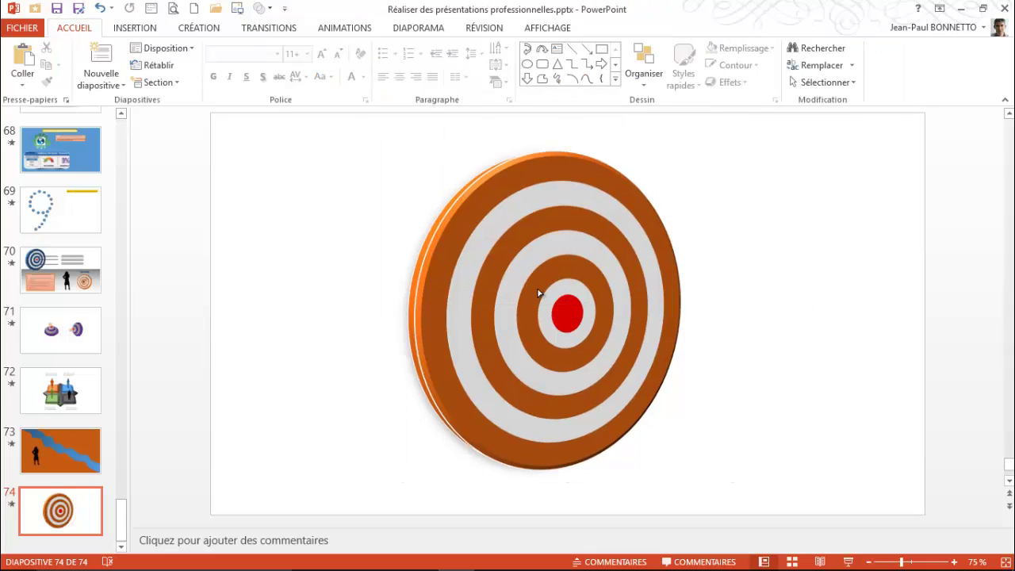
pyautogui.click(544, 290)
# Step: Shrink the target to about 12,11 × 12,47 cm, move it left, and add a perspective shadow
pyautogui.moveTo(731, 148); pyautogui.dragTo(678, 213)
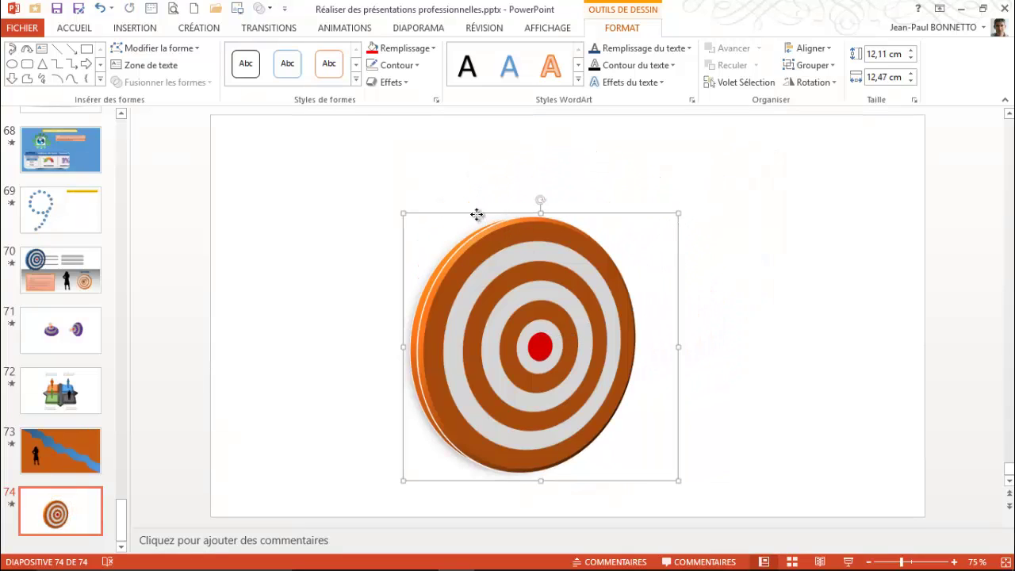
pyautogui.moveTo(482, 212); pyautogui.dragTo(348, 178)
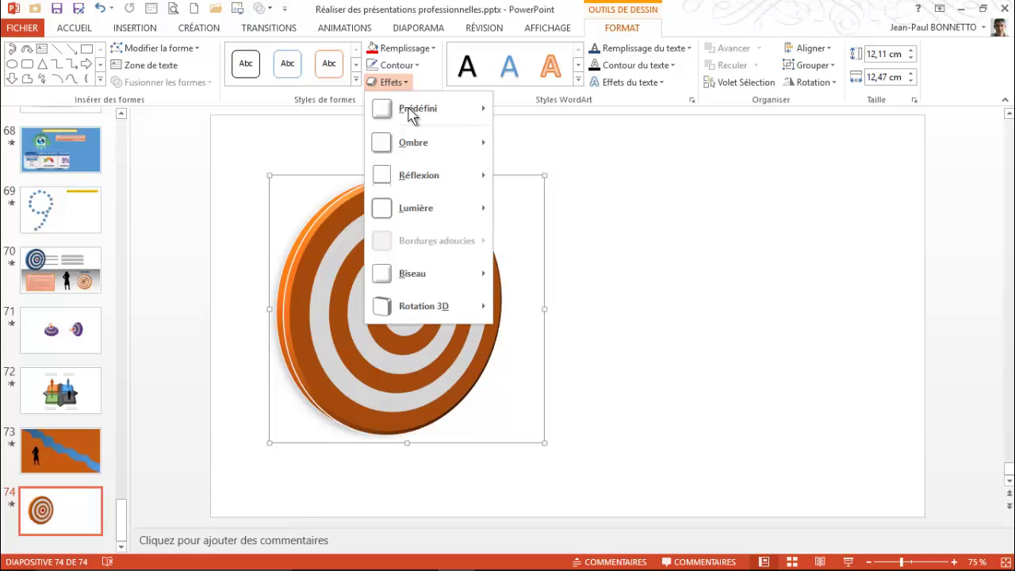
pyautogui.moveTo(428, 143)
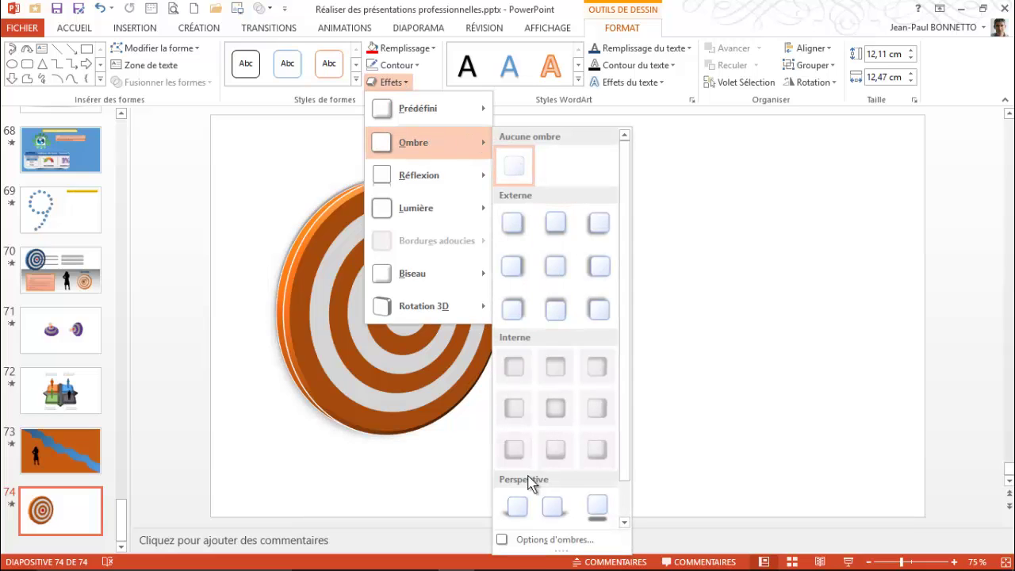
pyautogui.click(514, 509)
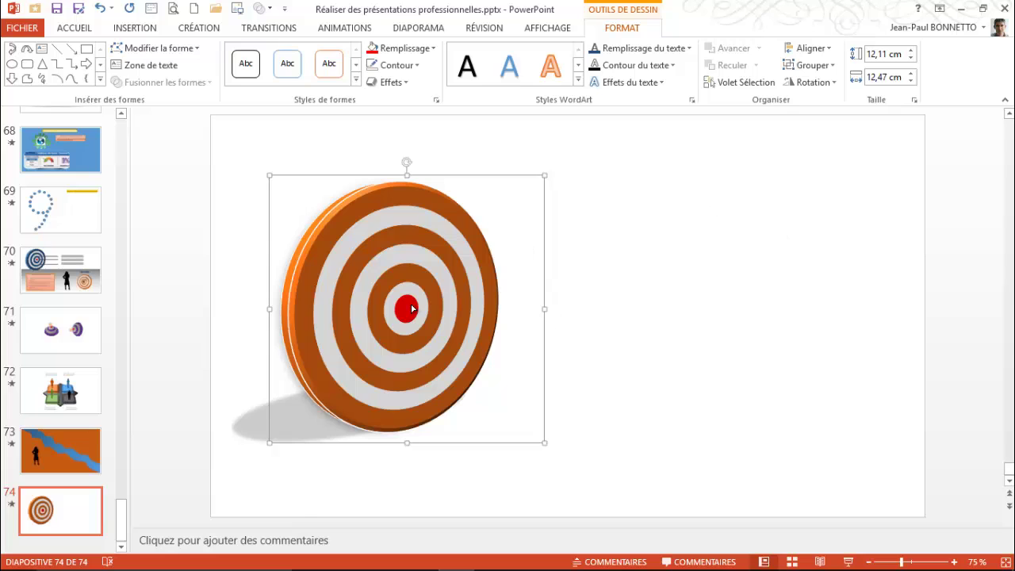
# Step: Draw a slim left-pointing block arrow with its tip on the red bullseye
pyautogui.click(100, 79)
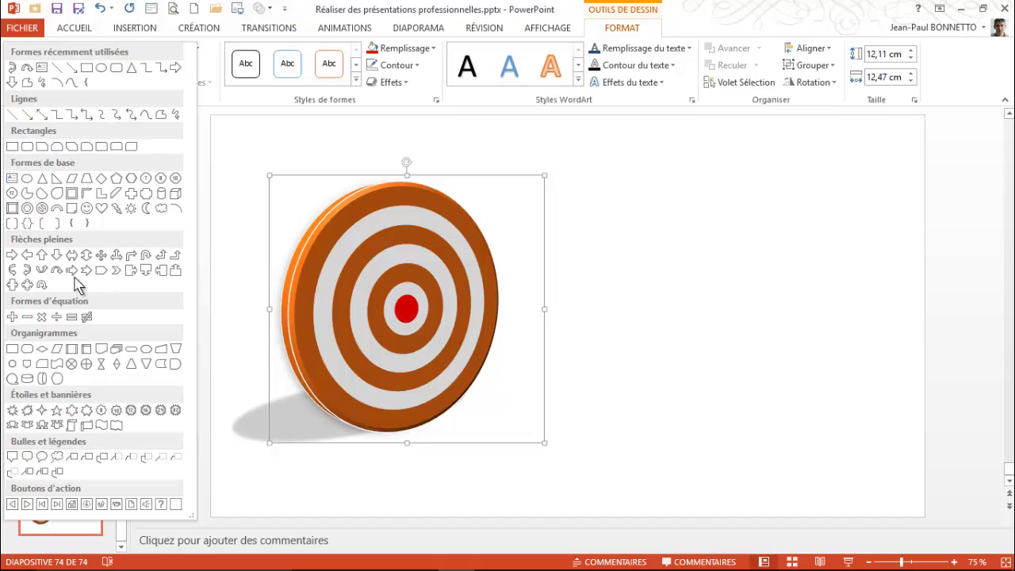
pyautogui.click(28, 260)
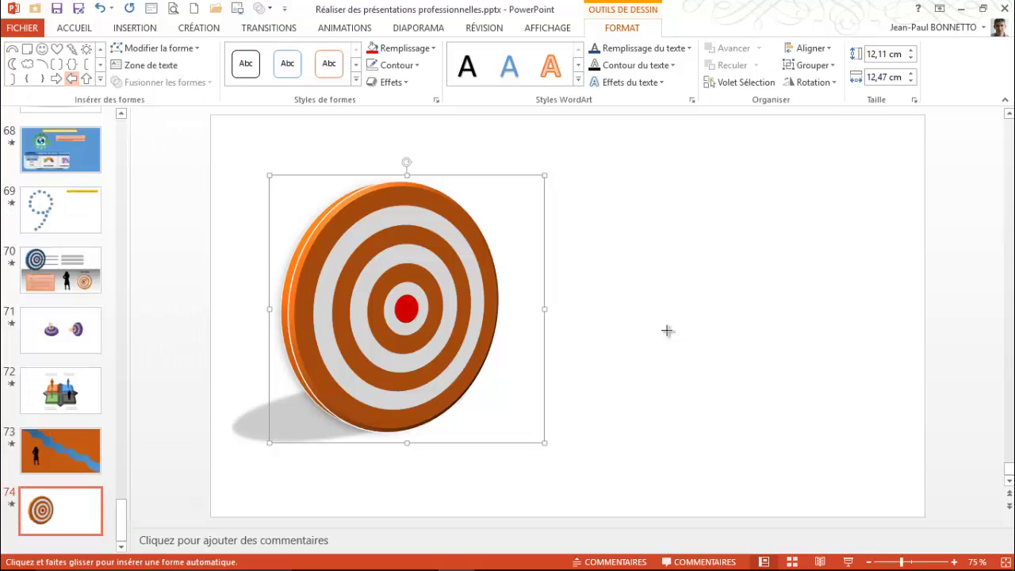
pyautogui.moveTo(565, 280); pyautogui.dragTo(749, 315)
pyautogui.click(594, 279)
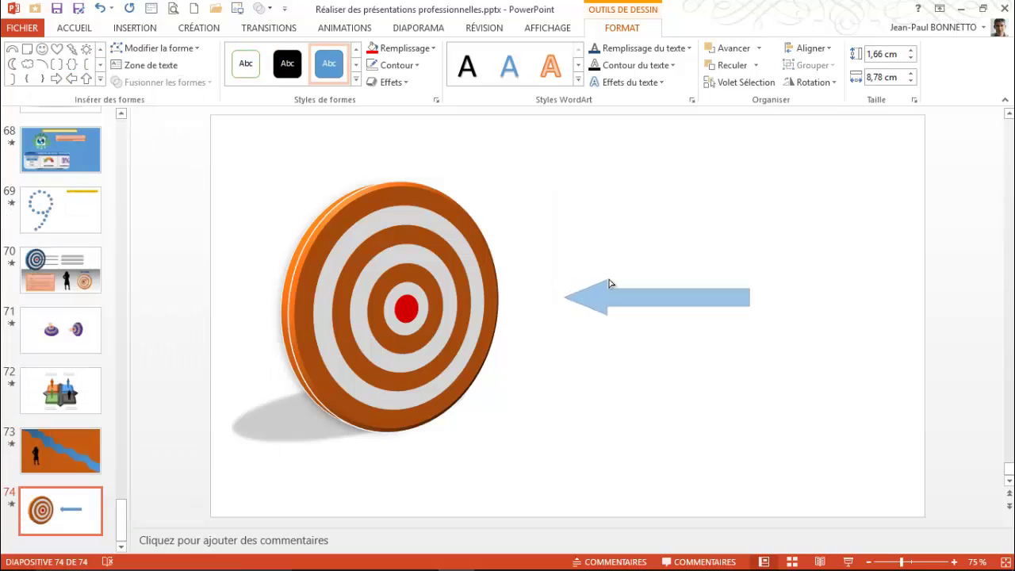
pyautogui.click(611, 288)
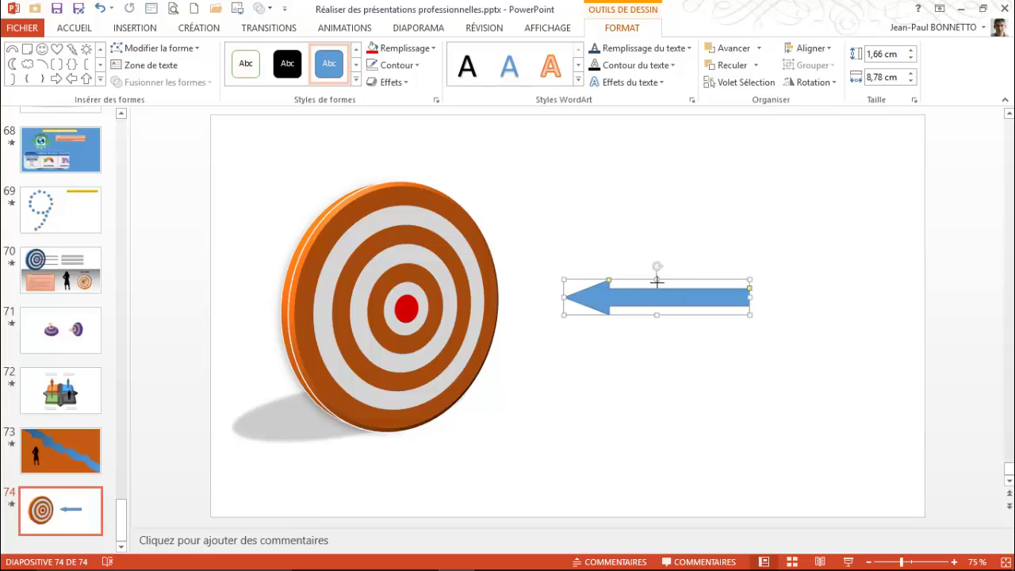
pyautogui.moveTo(656, 279)
pyautogui.mouseDown()
pyautogui.moveTo(657, 289)
pyautogui.moveTo(516, 311)
pyautogui.mouseUp()
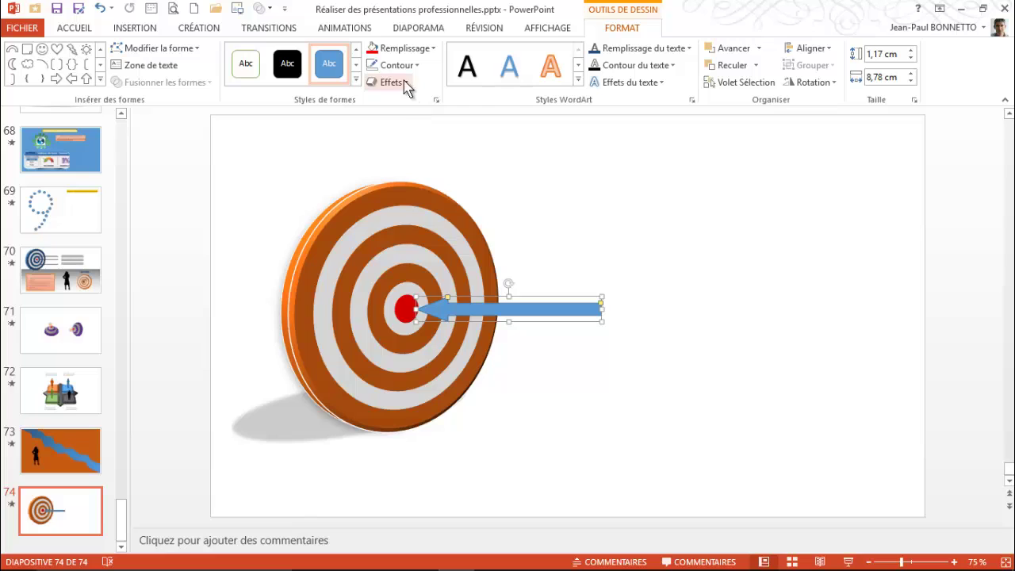
# Step: Give the arrow a preset 3D effect and a blue fill
pyautogui.click(394, 83)
pyautogui.moveTo(428, 109)
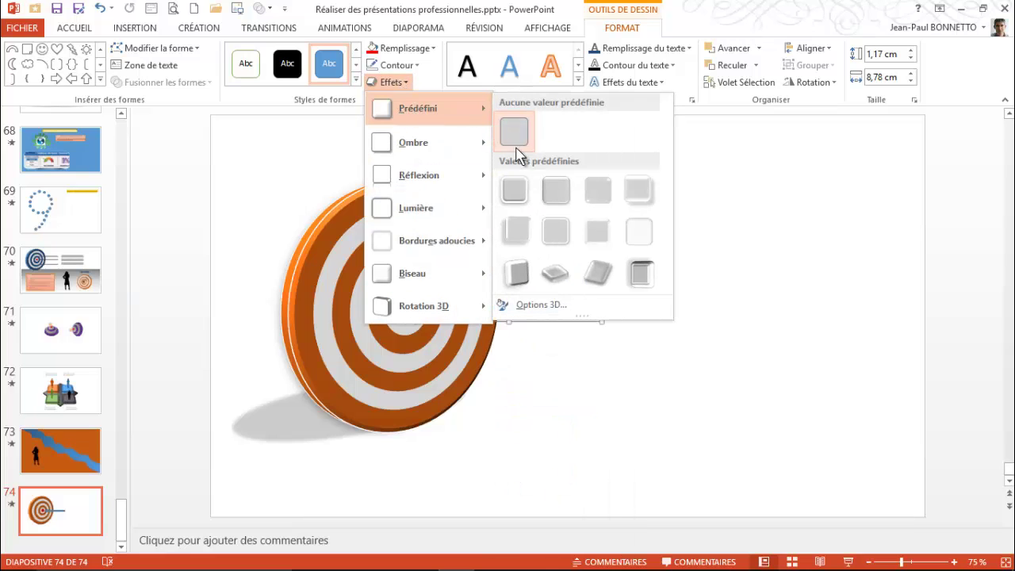
pyautogui.click(640, 195)
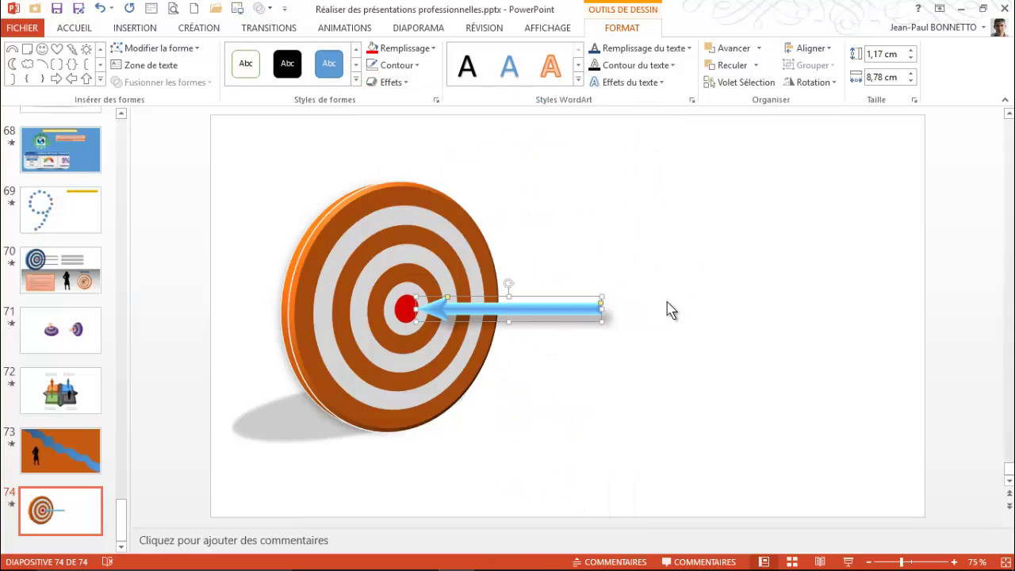
pyautogui.click(432, 48)
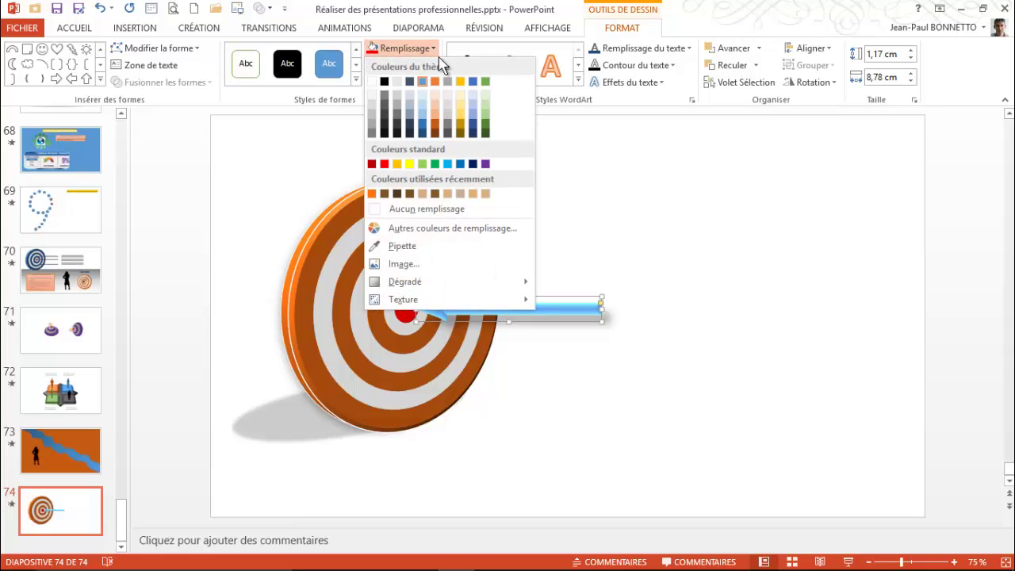
pyautogui.click(474, 129)
pyautogui.click(671, 236)
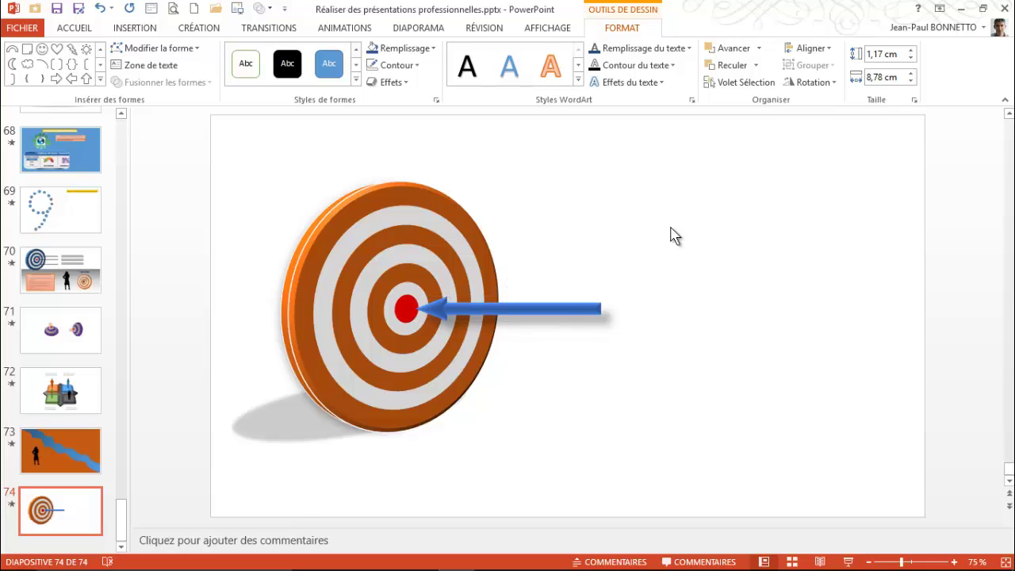
# Step: Draw a text box right of the arrow with the heading 'Objectif à atteindre'
pyautogui.click(571, 48)
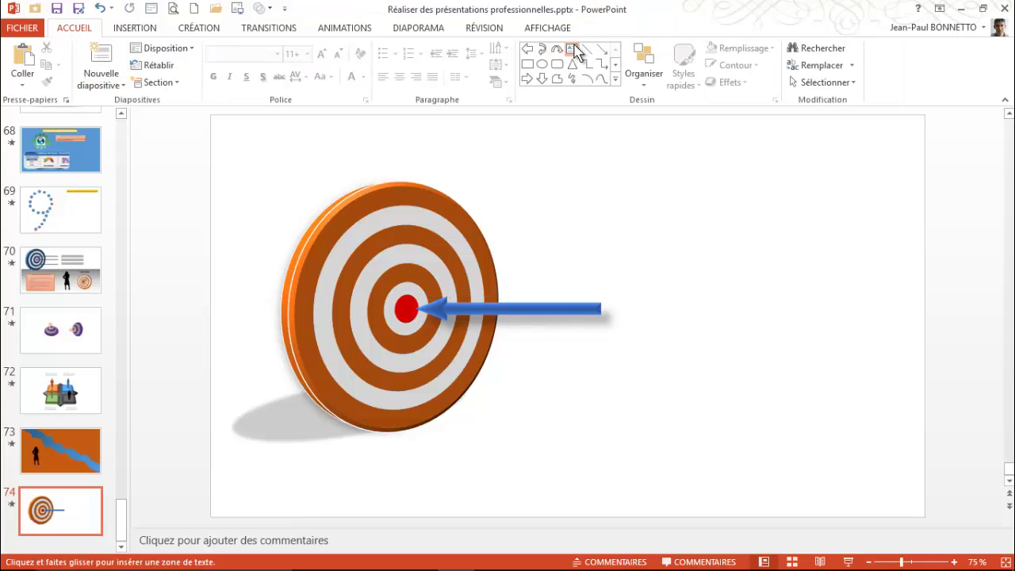
pyautogui.moveTo(620, 239); pyautogui.dragTo(784, 379)
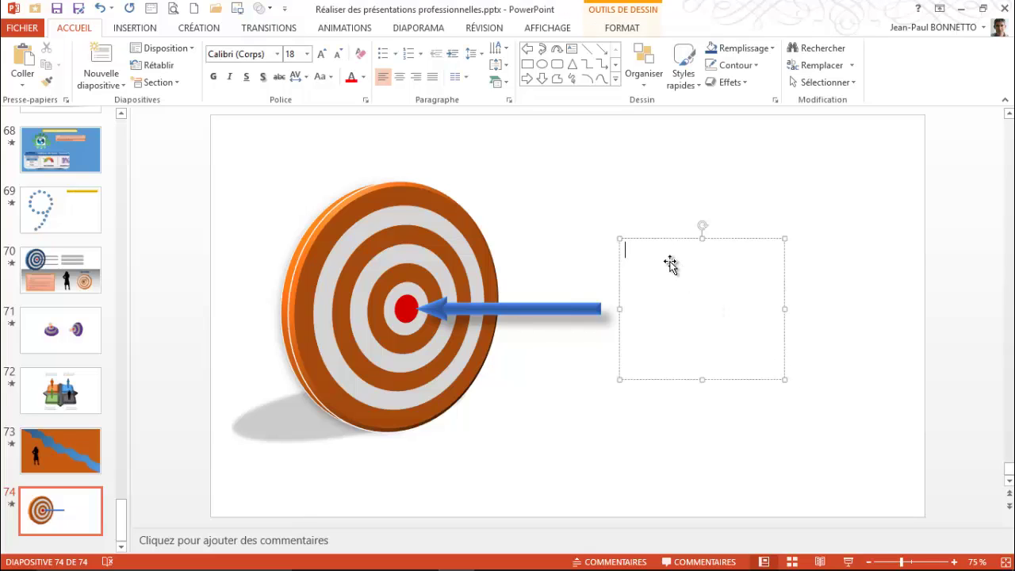
pyautogui.write('Objec')
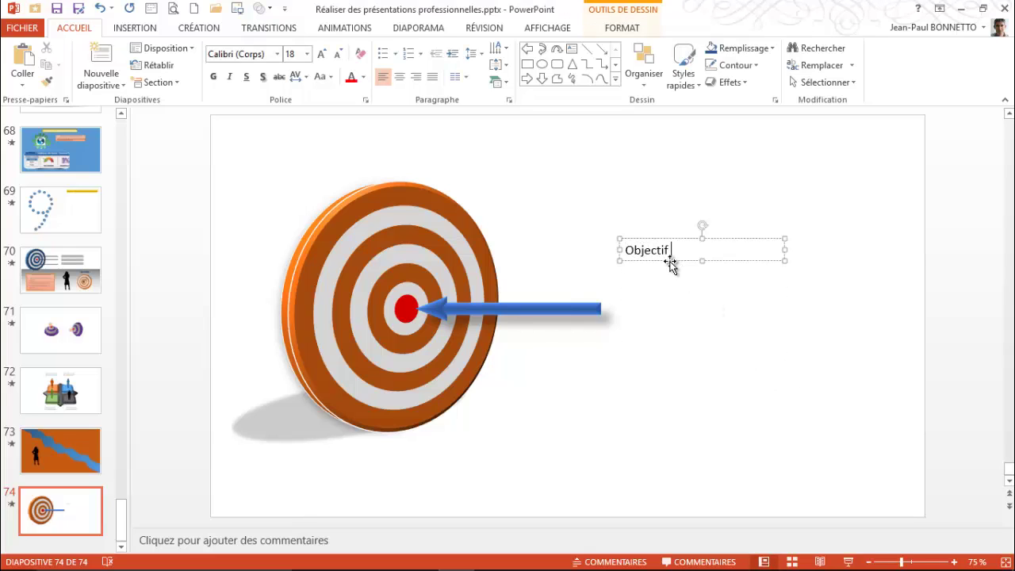
pyautogui.write('ti')
pyautogui.click(718, 260)
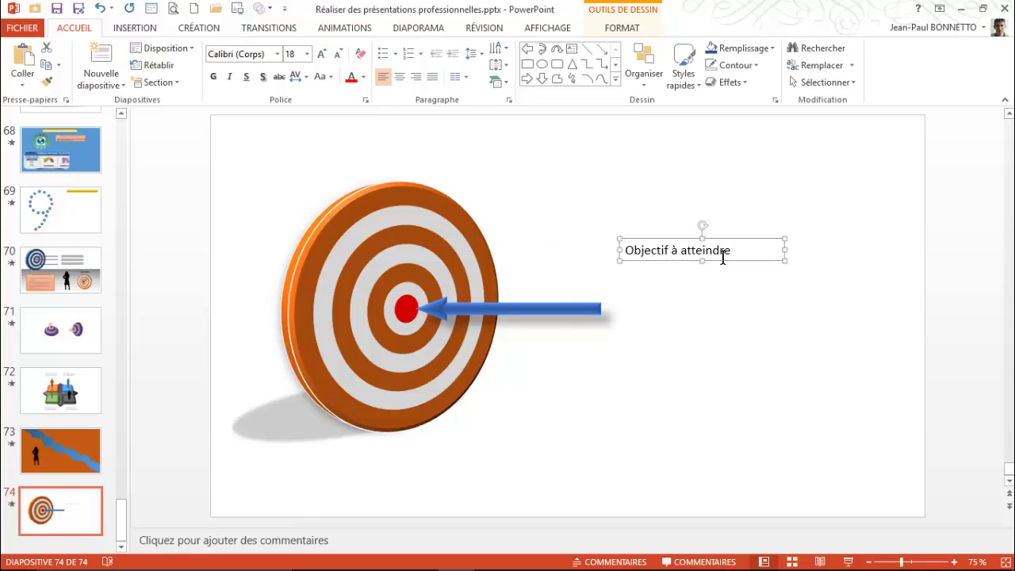
pyautogui.click(730, 250)
# Step: Add the line 'Taper votre texte de remplacement' and move the box level with the arrow
pyautogui.press('Return')
pyautogui.press('Return')
pyautogui.write('Taper ')
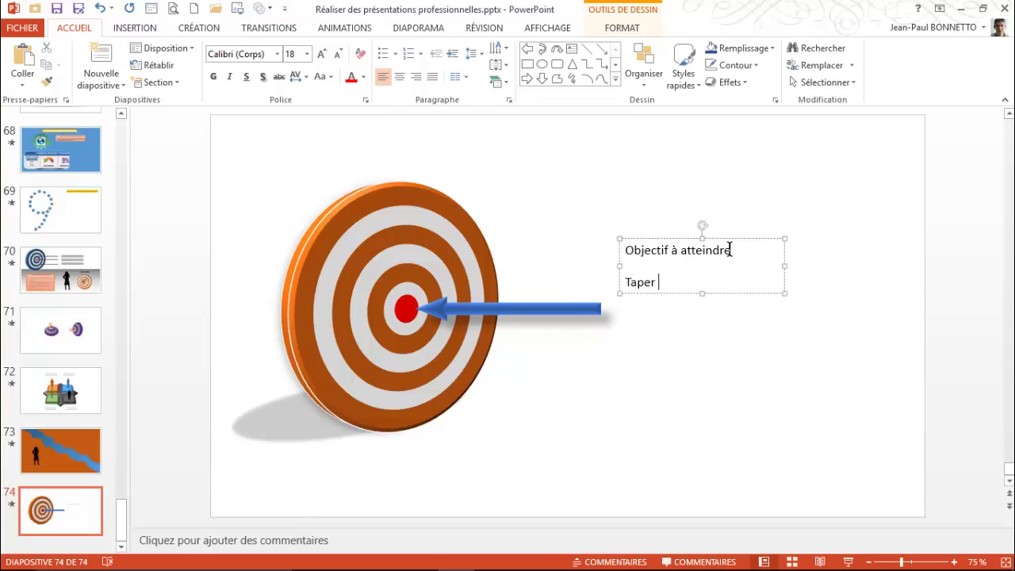
pyautogui.write('votre tex')
pyautogui.write('te de rempla')
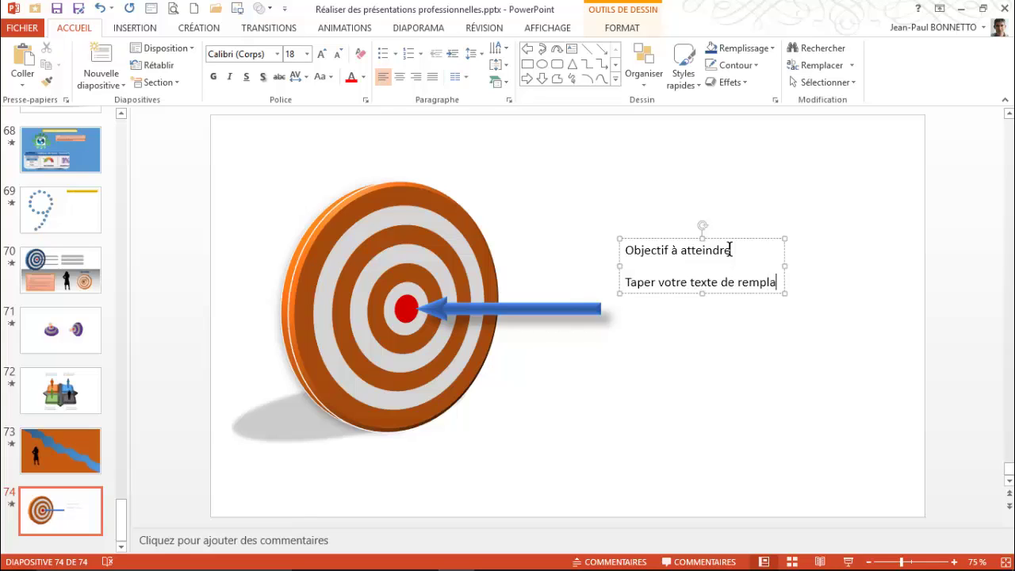
pyautogui.write('cement')
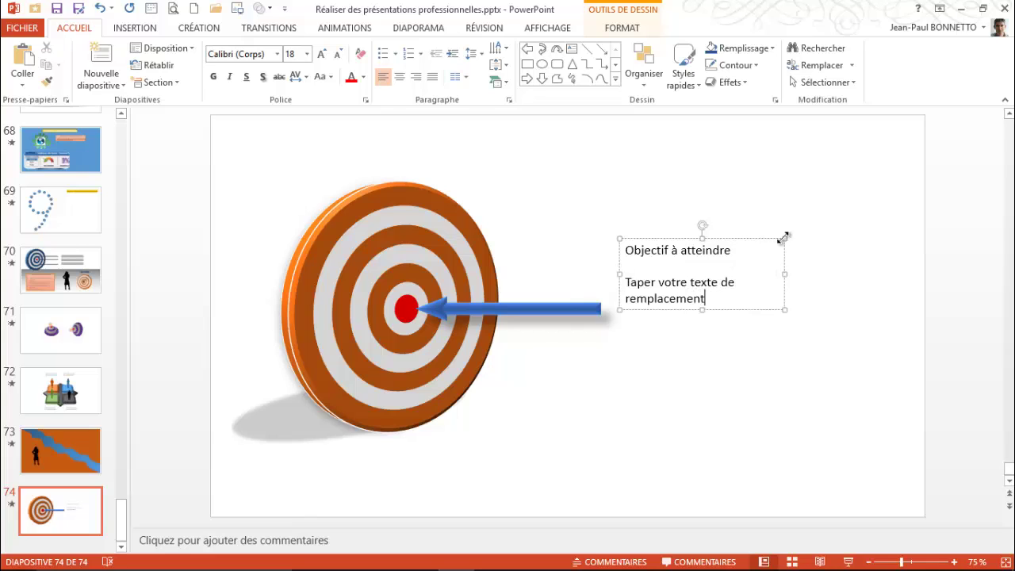
pyautogui.moveTo(738, 310); pyautogui.dragTo(730, 344)
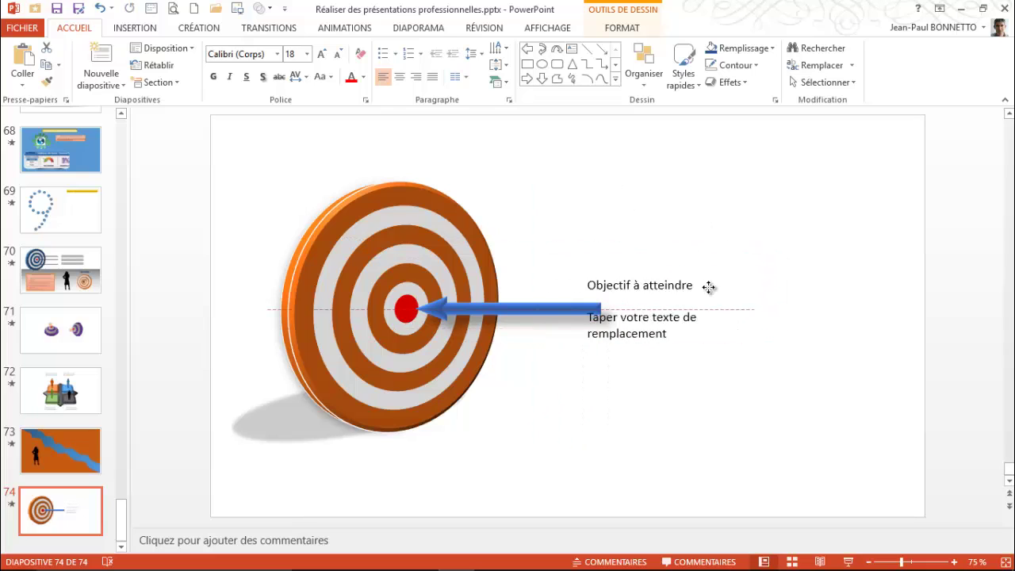
# Step: Make the 'Objectif à atteindre' heading bold, text-shadowed and centred in its text box
pyautogui.moveTo(719, 283); pyautogui.dragTo(612, 284)
pyautogui.click(726, 286)
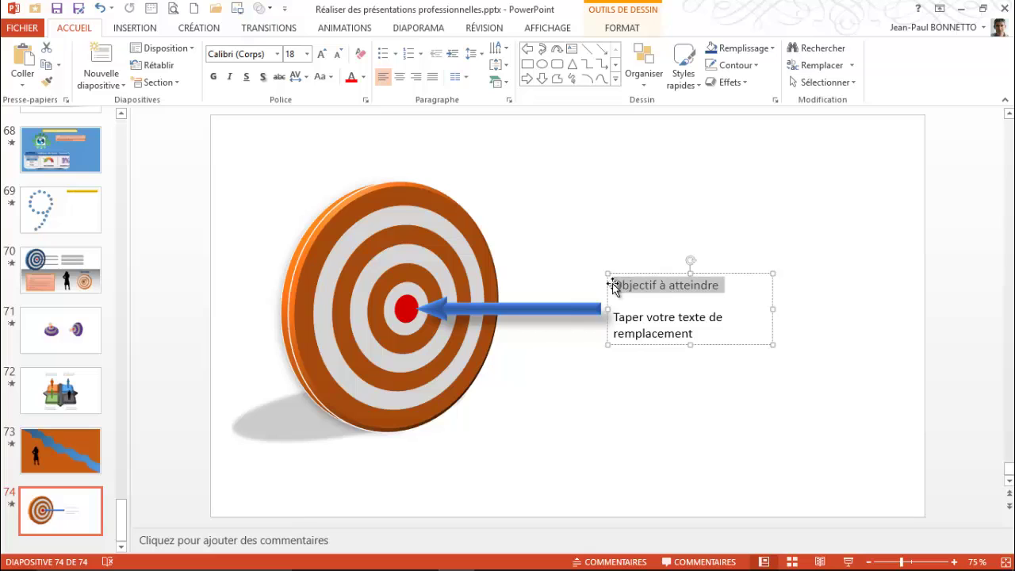
pyautogui.click(213, 76)
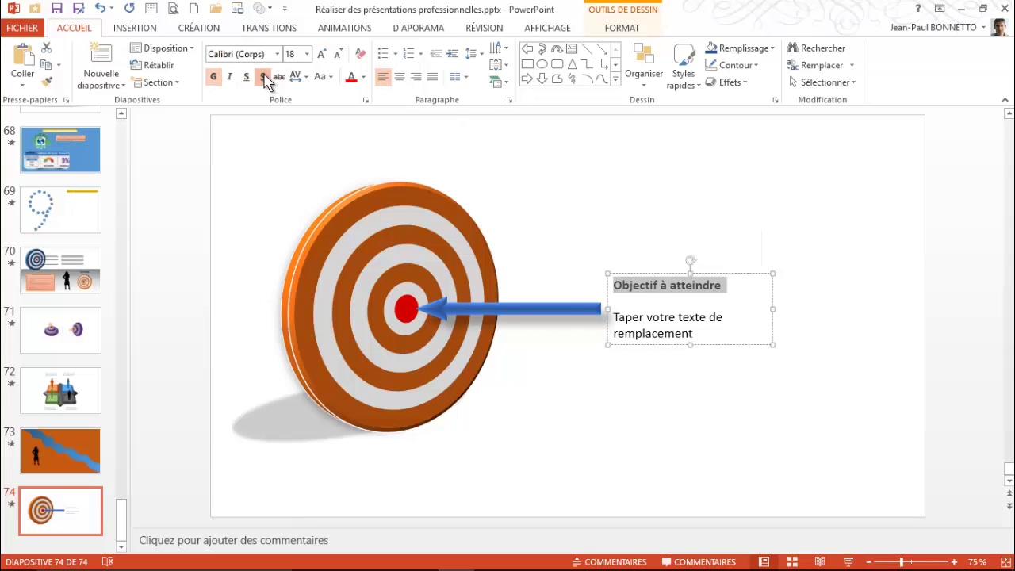
pyautogui.click(263, 76)
pyautogui.click(399, 76)
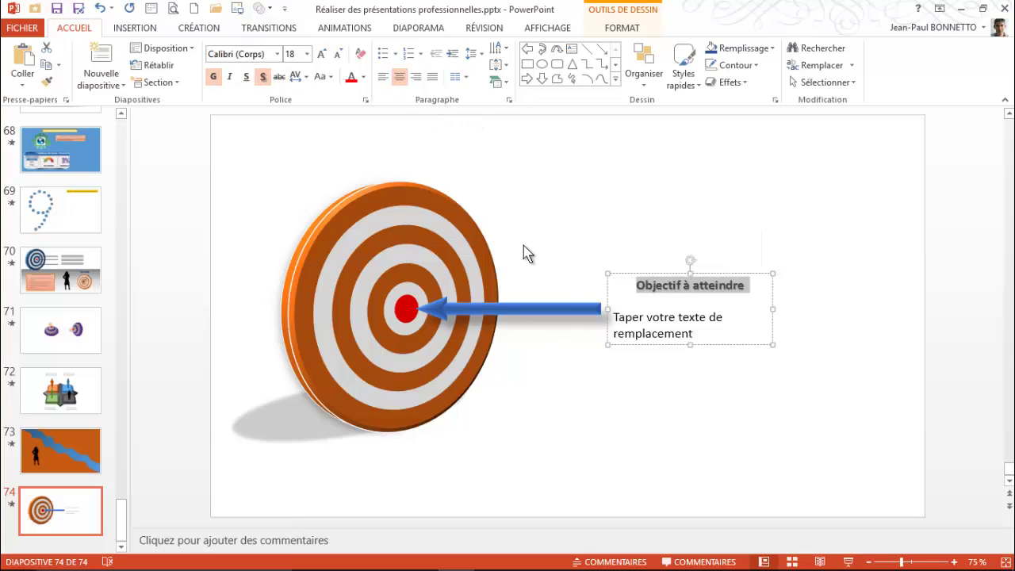
pyautogui.click(708, 335)
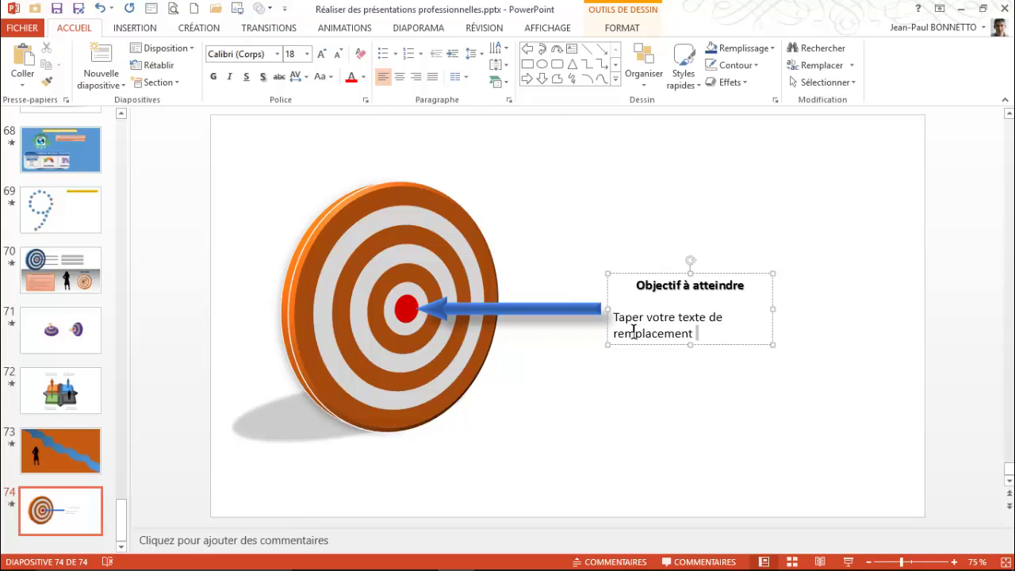
# Step: Switch to the Insertion tab, then deselect everything to review the finished target slide
pyautogui.click(134, 28)
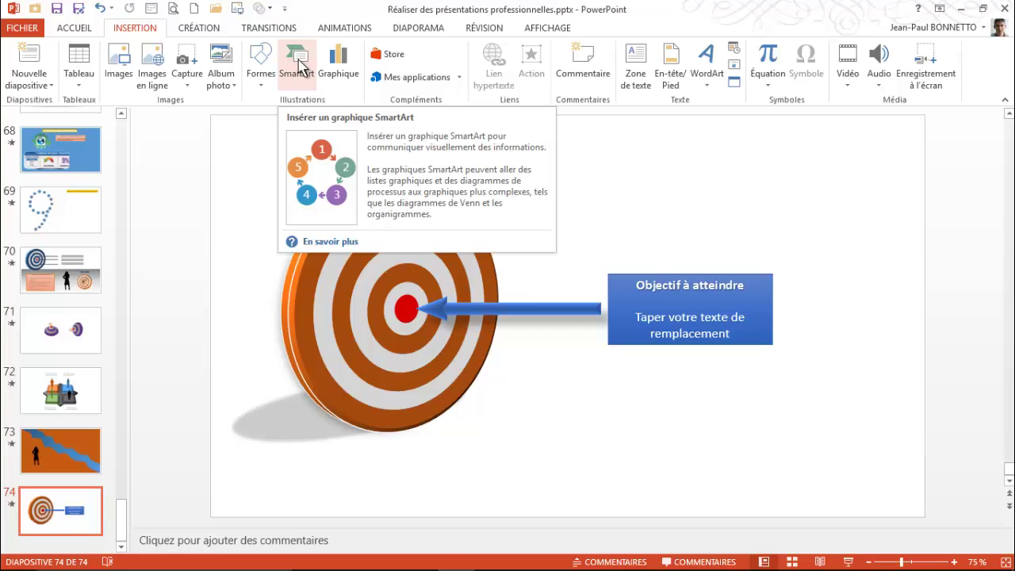
pyautogui.click(319, 322)
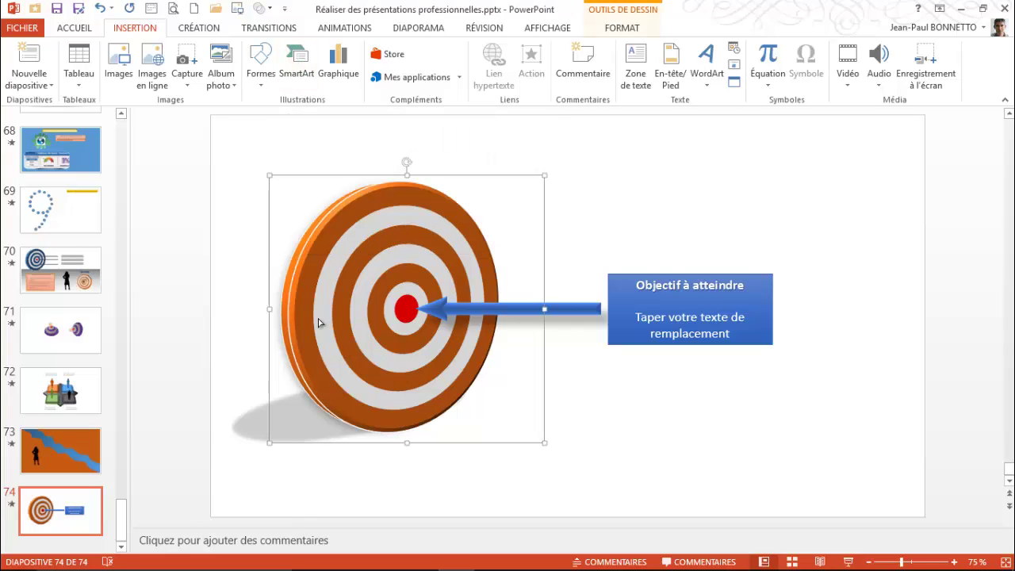
pyautogui.click(670, 413)
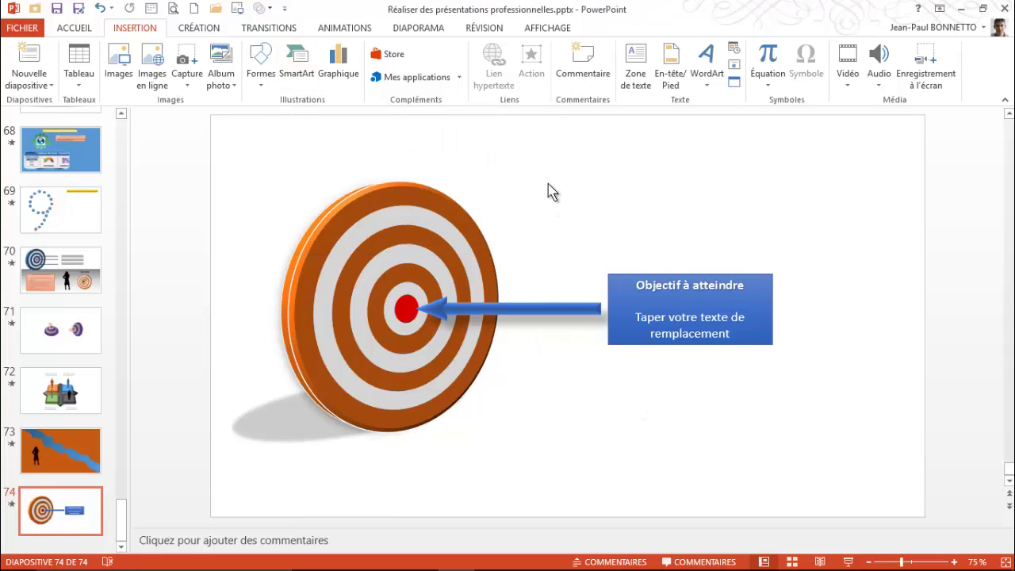